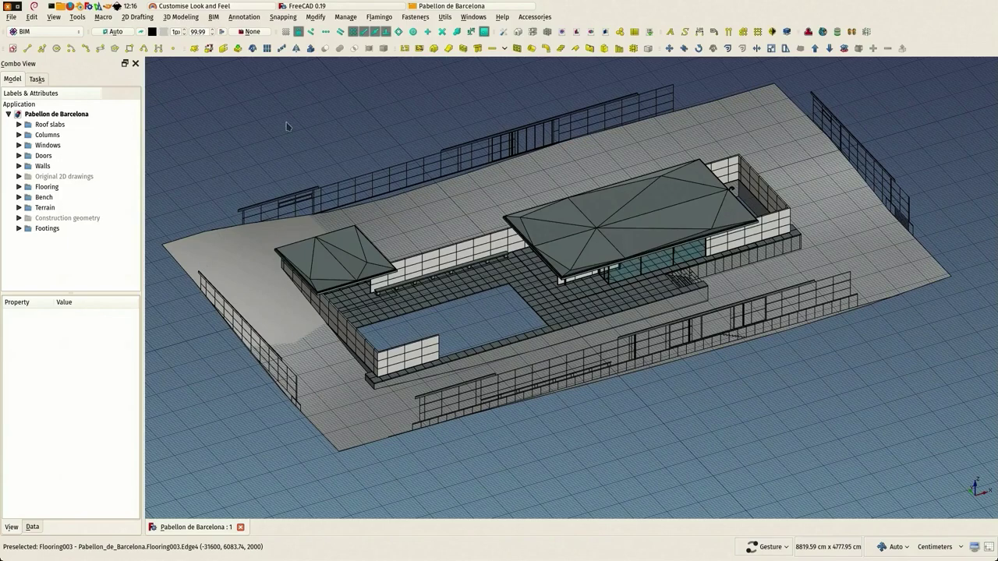
Orbit the Pabellon de Barcelona model slightly to view it from another angle.
left_click_drag(287, 126, 275, 128)
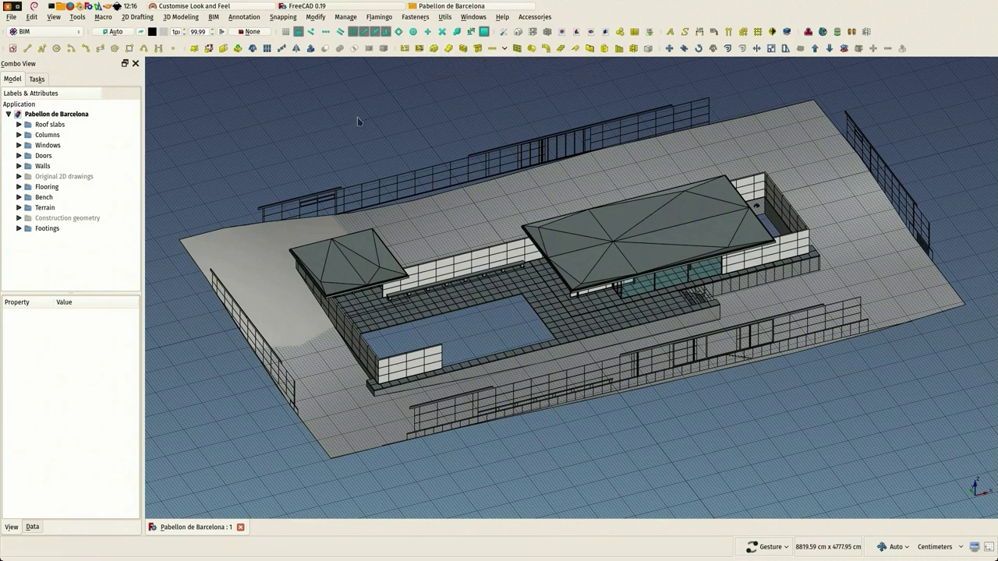
Create a new BIM Site and review its Data properties.
left_click(449, 50)
left_click(42, 239)
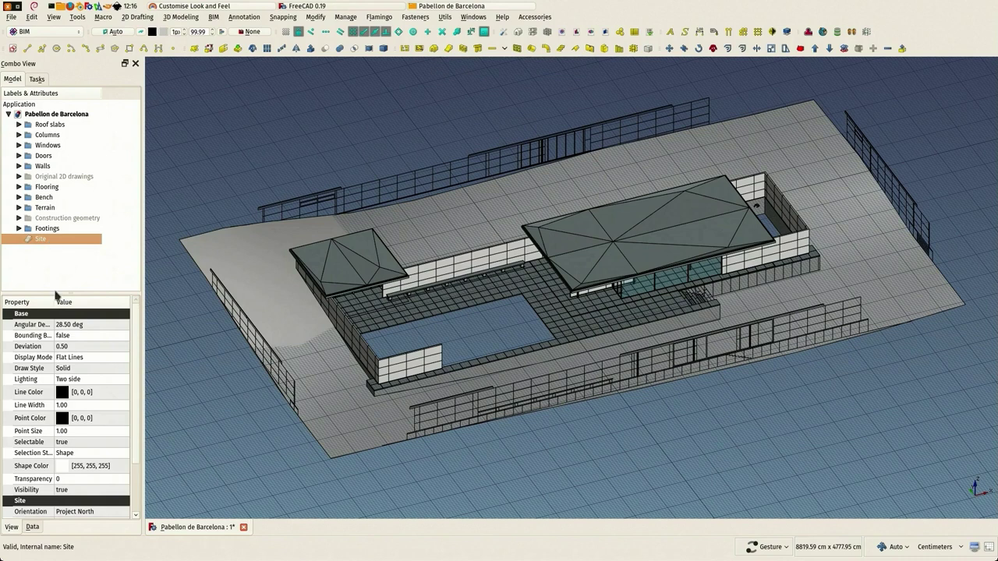
left_click(32, 528)
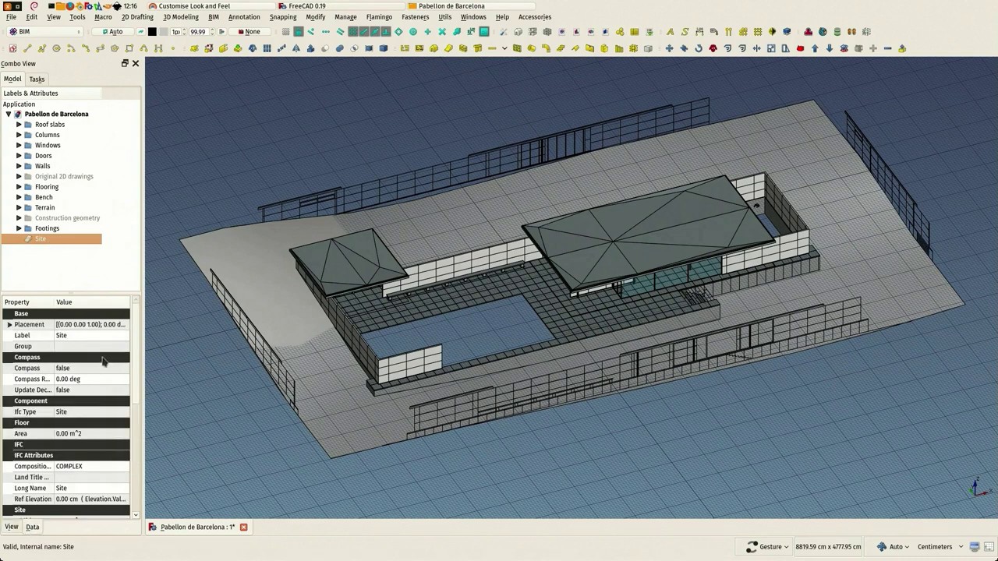
scroll(102, 359, "down", 3)
scroll(88, 467, "down", 4)
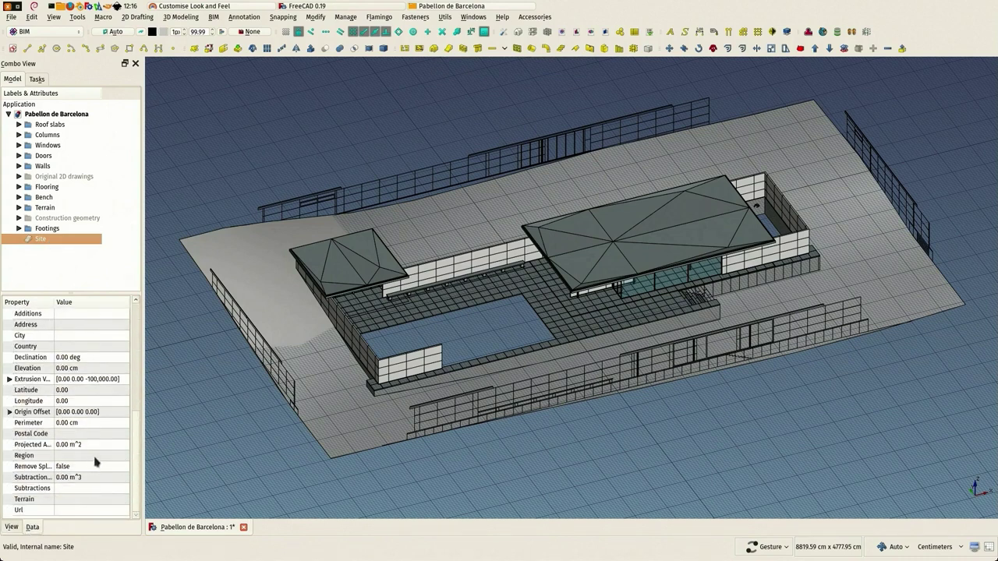
Select the terrain surface and expand the Terrain folder to locate Terrain shape.
left_click(241, 251)
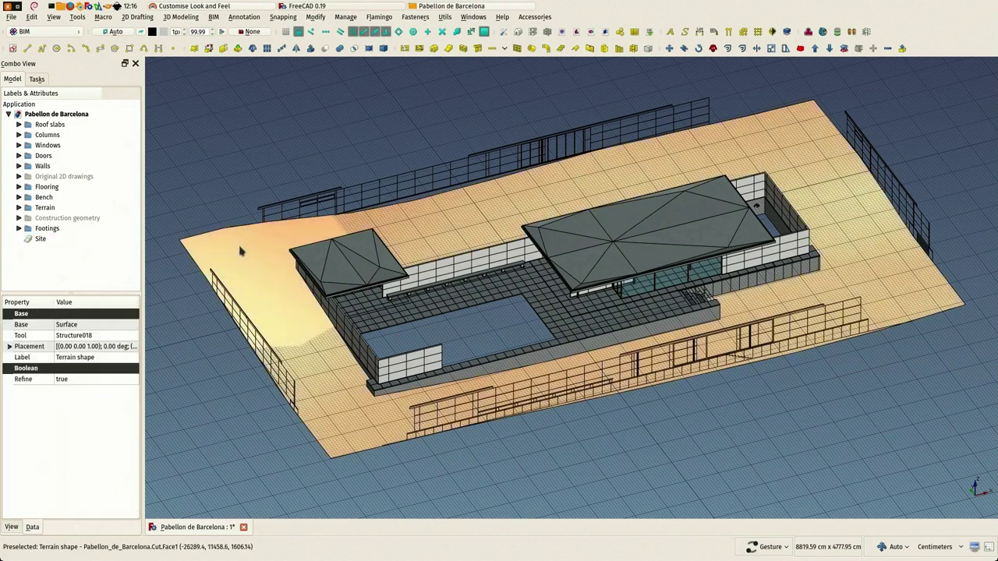
left_click(18, 208)
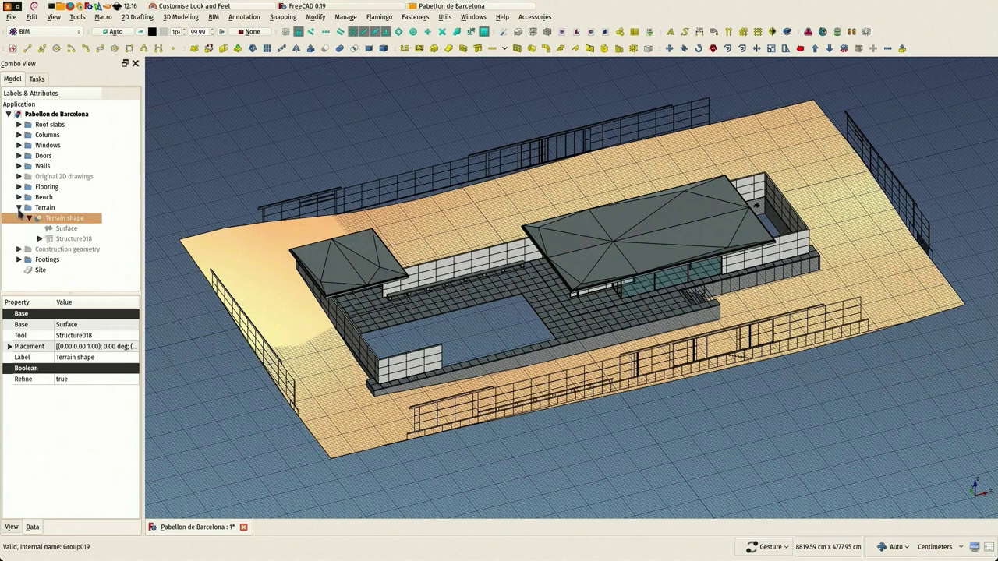
left_click(29, 218)
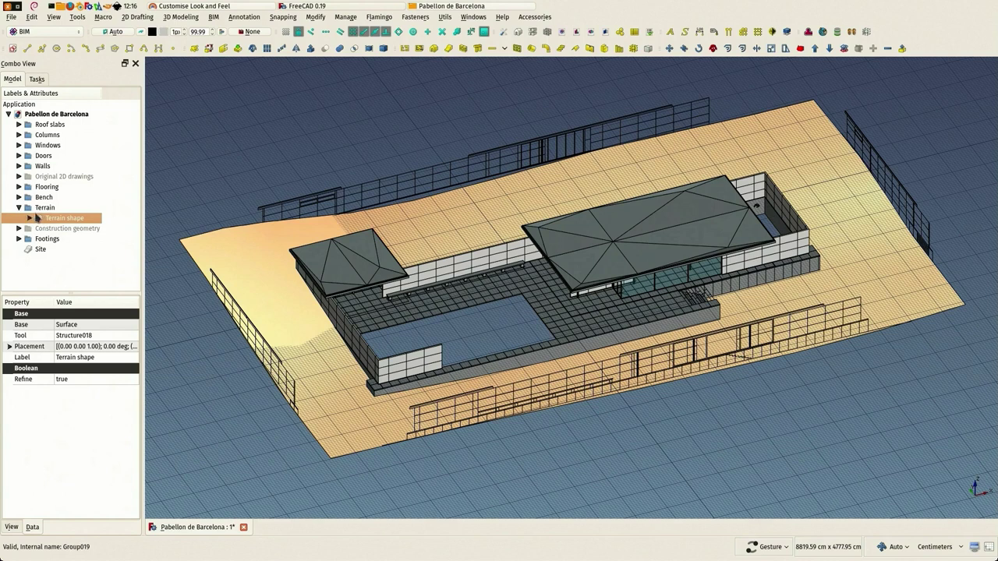
Move Terrain shape to the tree root and delete the empty Terrain folder.
left_click_drag(37, 219, 34, 119)
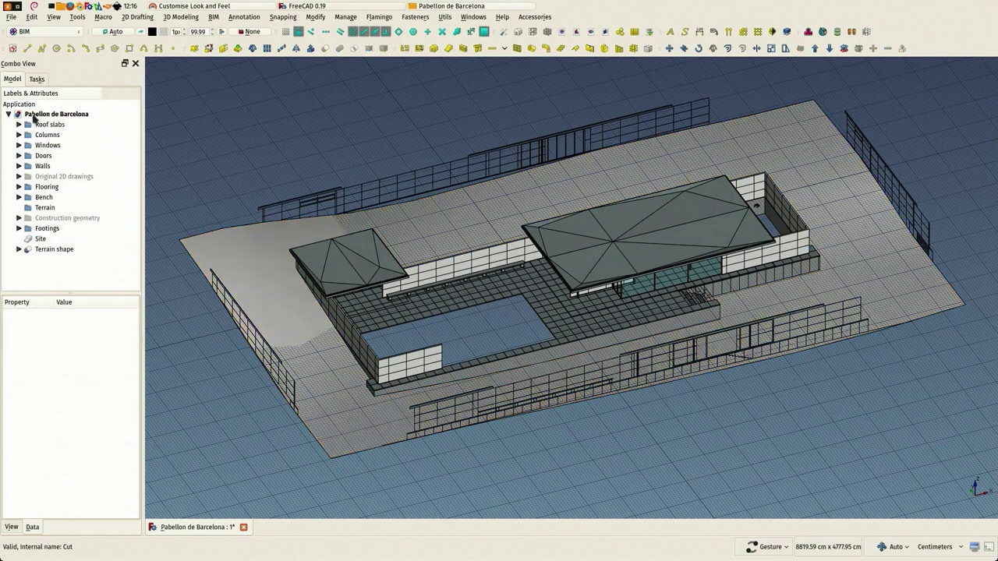
left_click(40, 209)
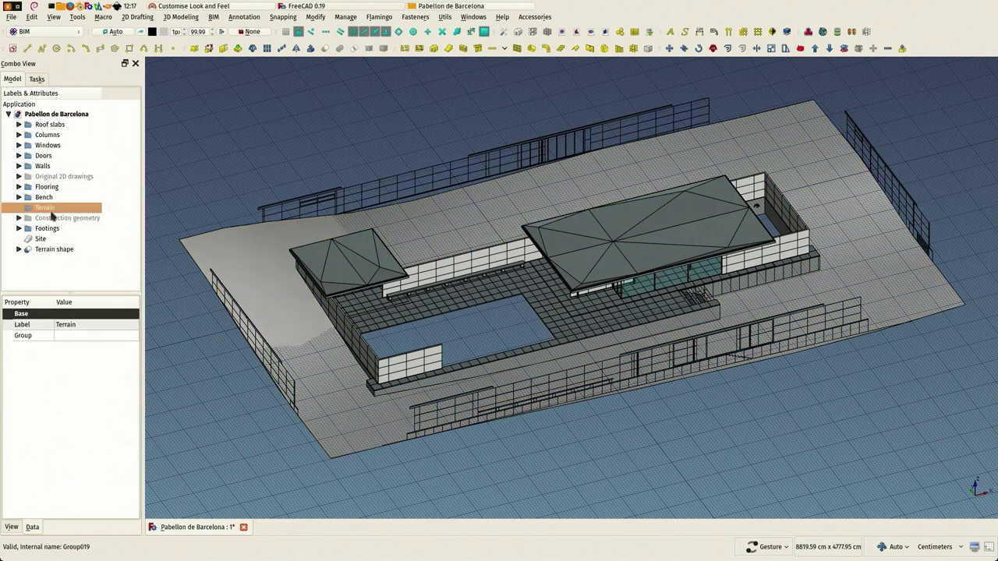
right_click(46, 209)
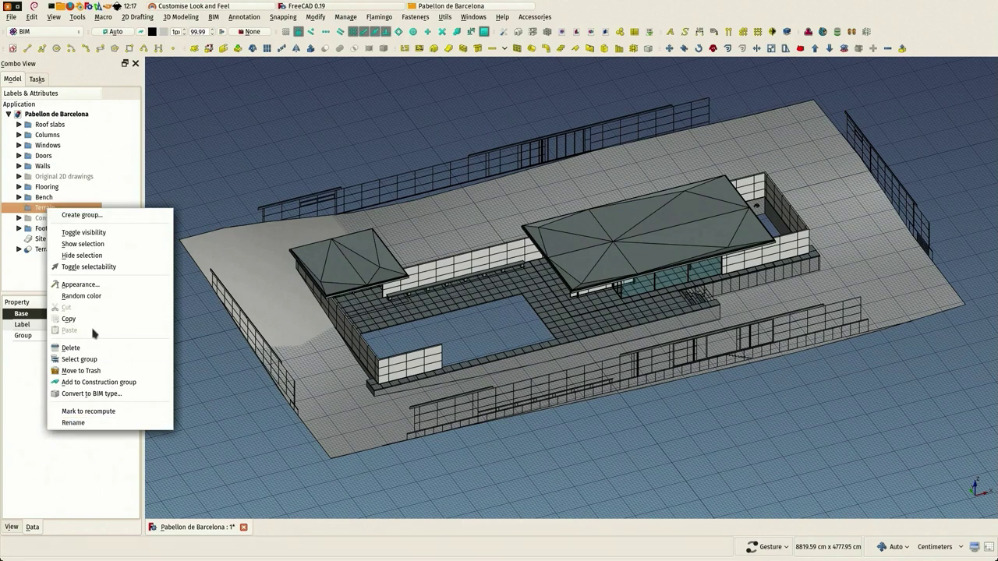
left_click(70, 348)
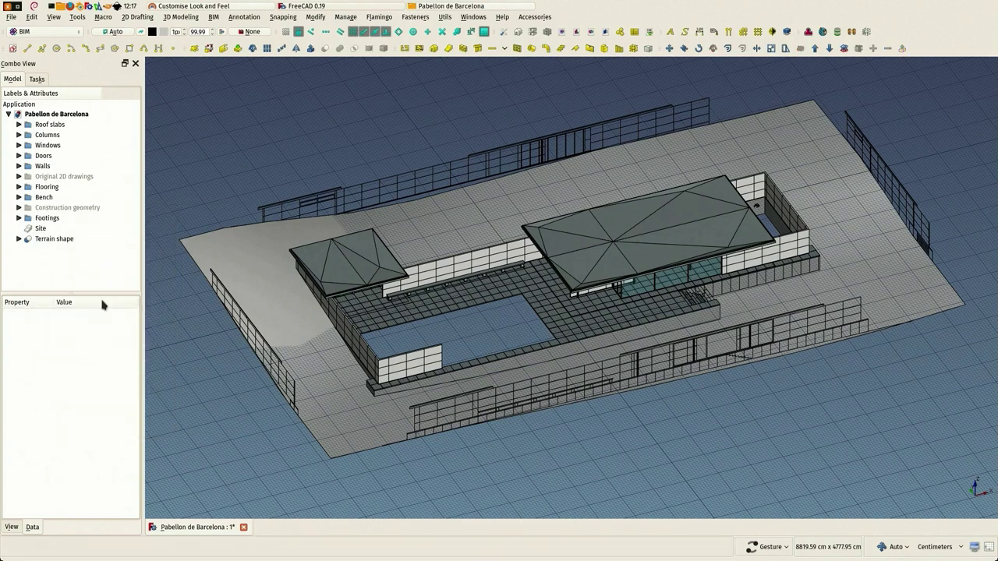
Link Terrain shape as the Site's Terrain property.
left_click(41, 228)
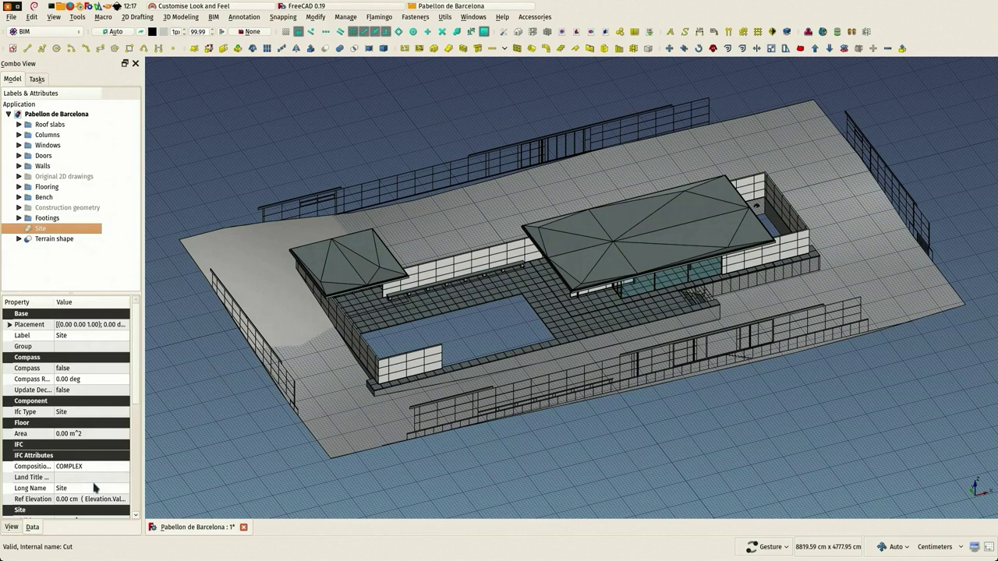
scroll(94, 484, "down", 4)
scroll(93, 488, "down", 5)
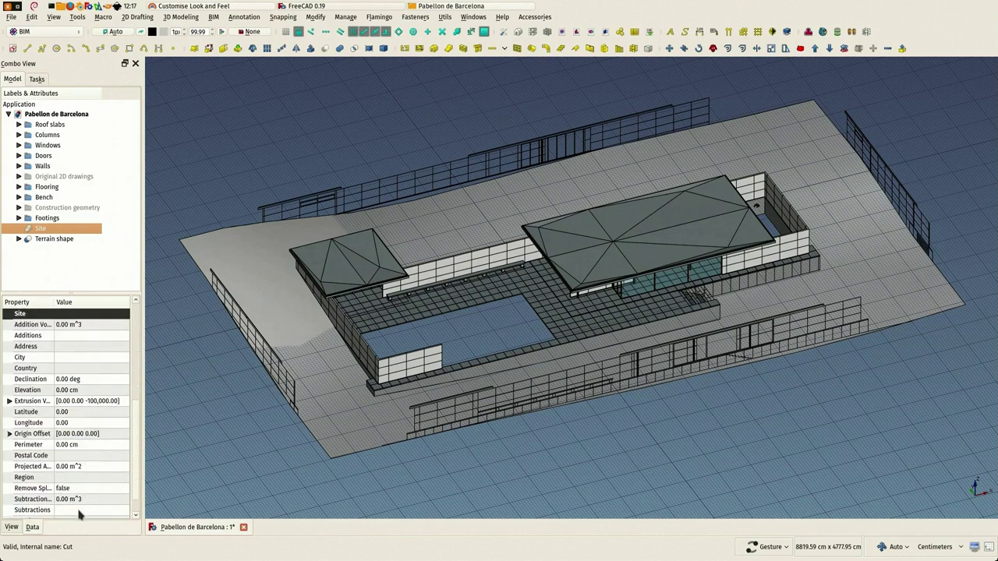
left_click(122, 501)
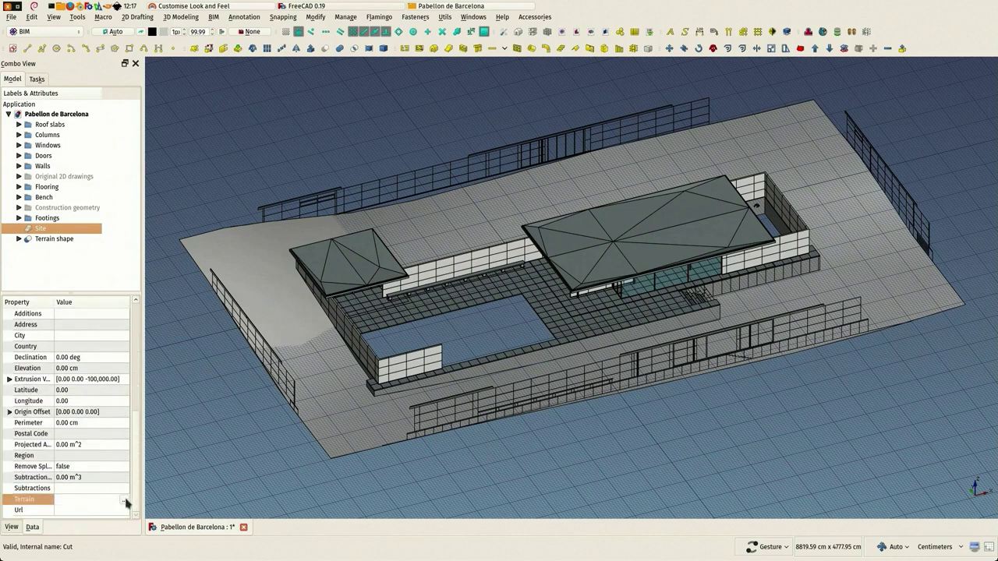
left_click(124, 501)
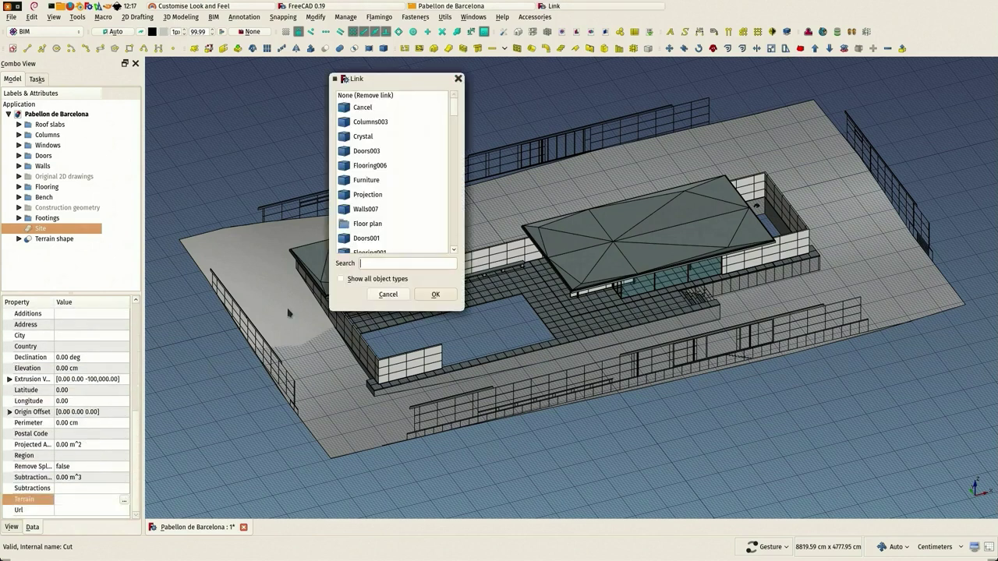
left_click(395, 263)
type("terr")
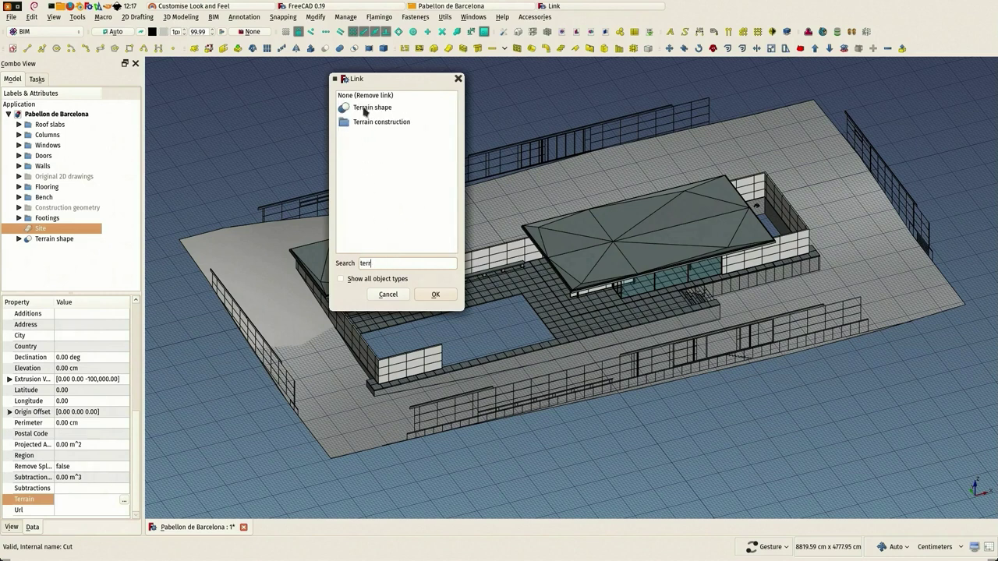
left_click(364, 111)
left_click(435, 295)
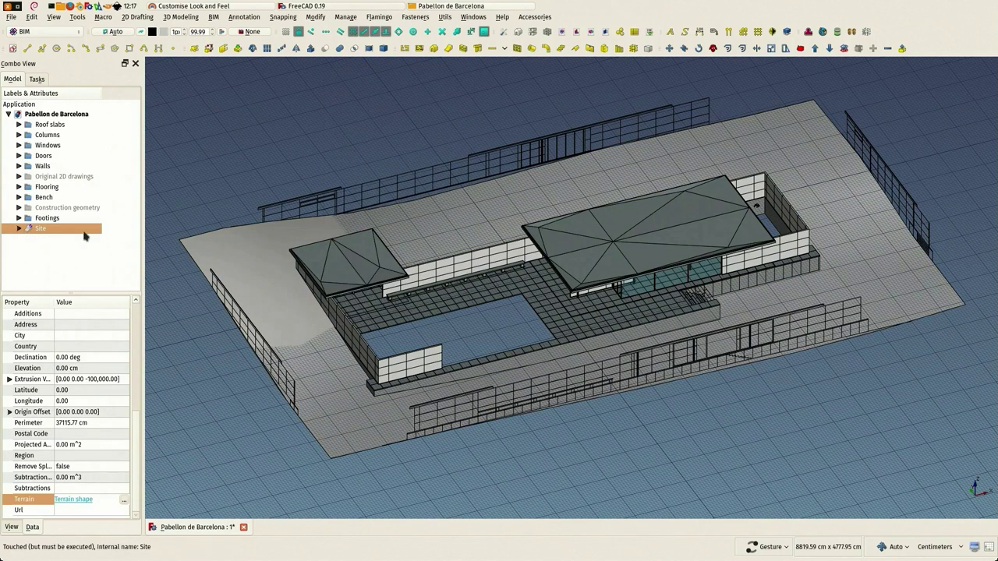
Check the Site's contents in the tree, then clear the selection.
left_click(43, 219)
left_click(43, 228)
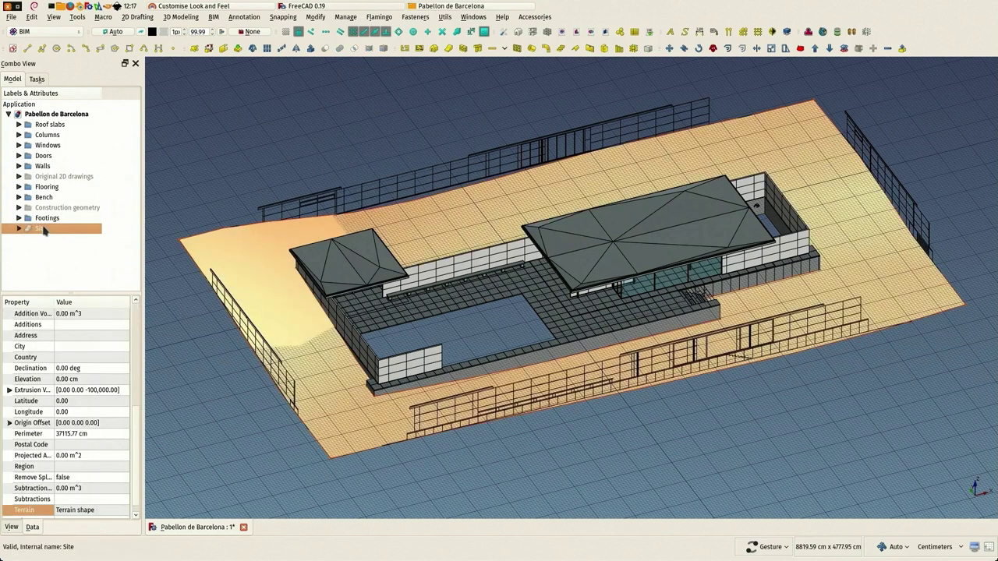
left_click(234, 180)
left_click(19, 228)
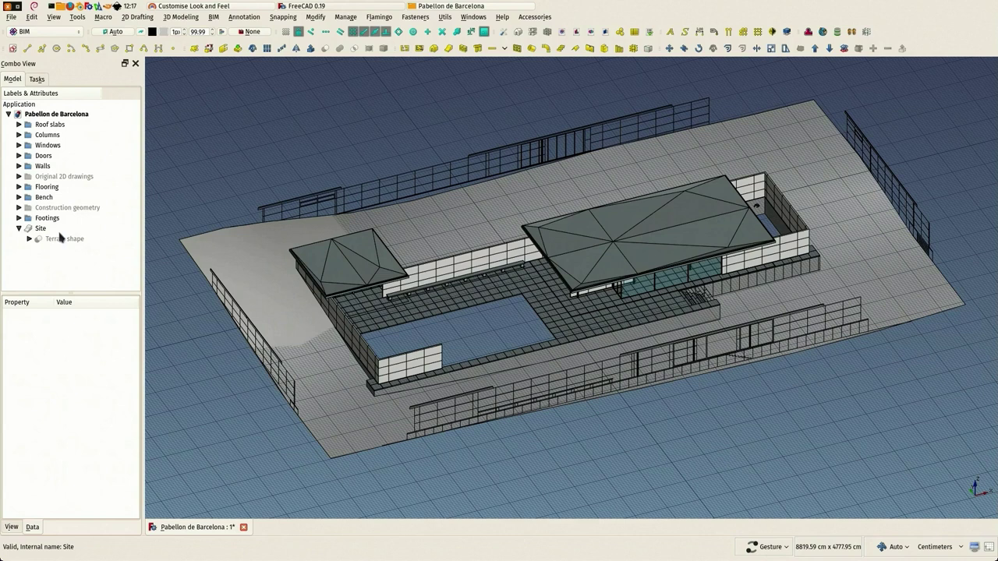
left_click(19, 228)
left_click(37, 229)
left_click(230, 193)
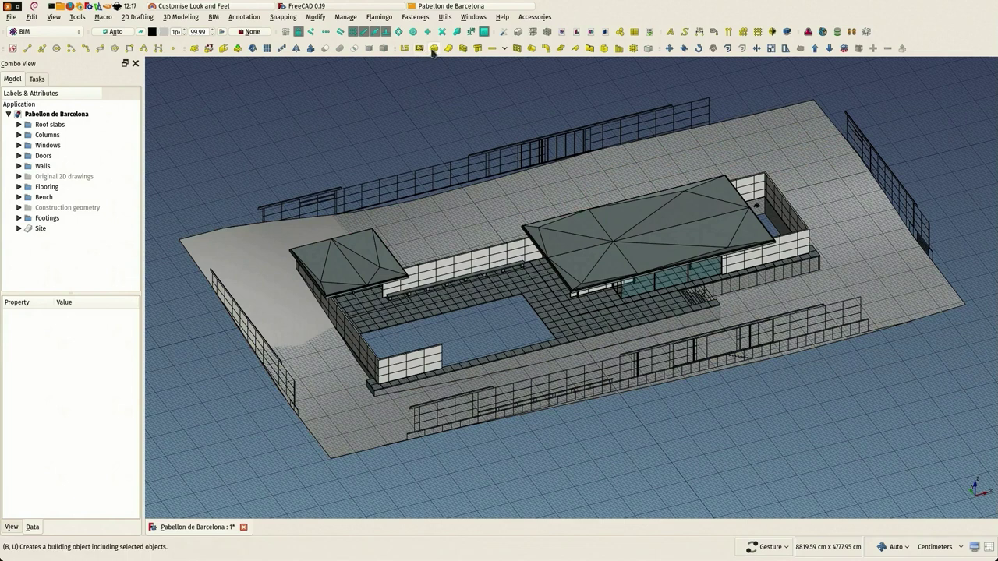
Create a new BIM Building and rename it Pabellon.
left_click(463, 49)
right_click(41, 244)
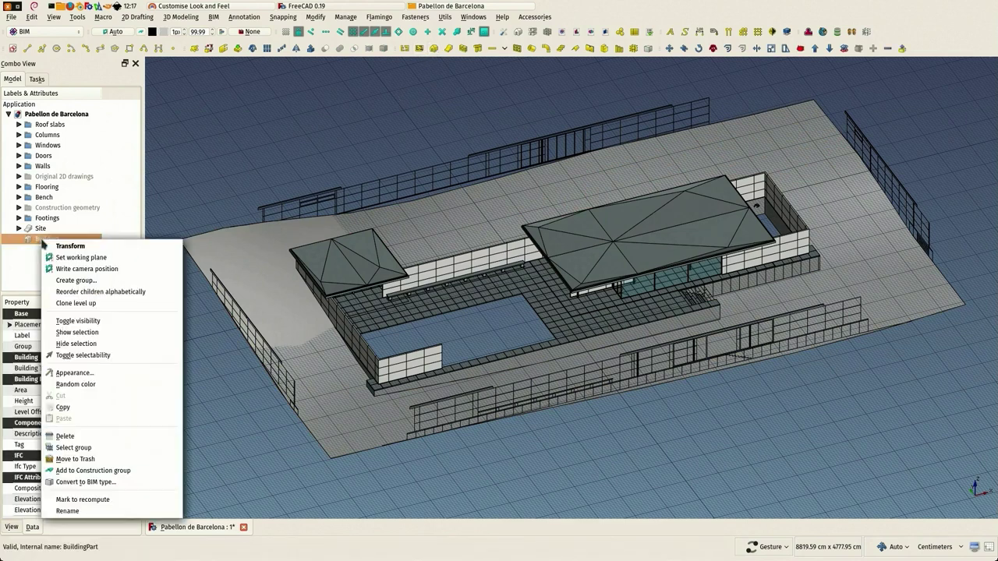
left_click(69, 511)
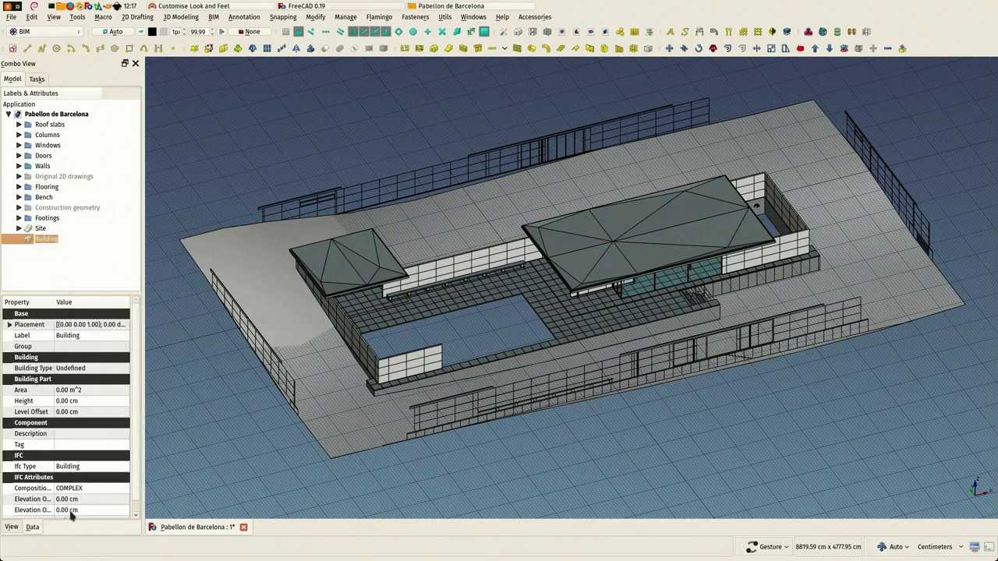
type("Pabellon")
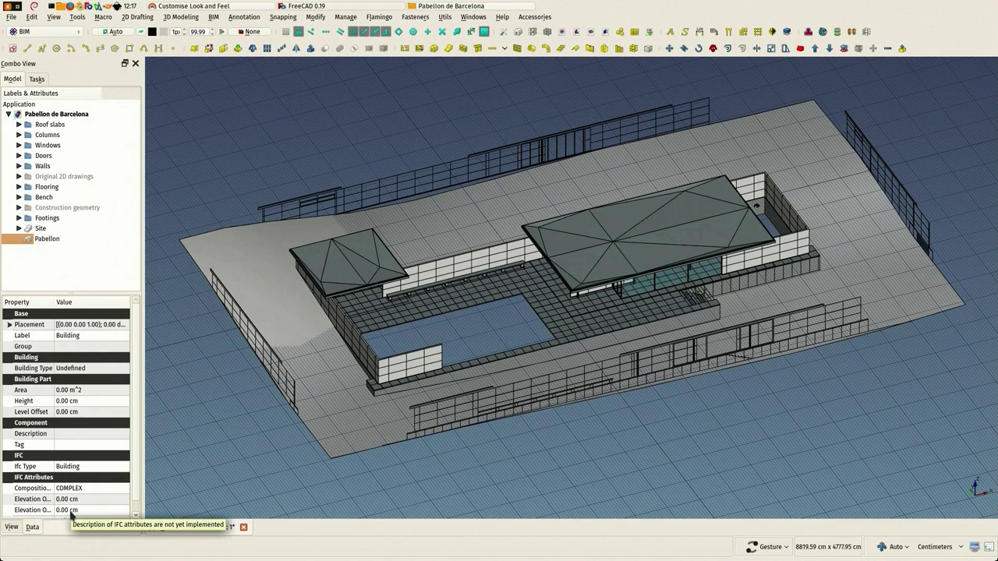
key("Return")
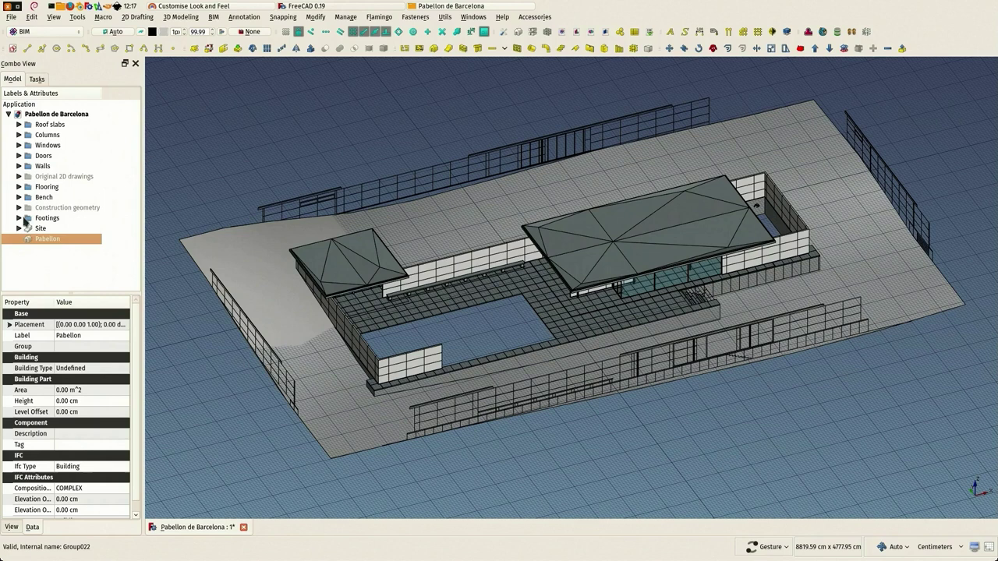
Move Footings, Bench, Flooring, Walls, Doors, Windows and Roof slabs into Pabellon.
left_click_drag(42, 220, 47, 243)
left_click_drag(35, 199, 35, 230)
left_click(45, 188)
left_click_drag(45, 188, 47, 218)
left_click_drag(42, 166, 41, 207)
left_click_drag(41, 156, 46, 199)
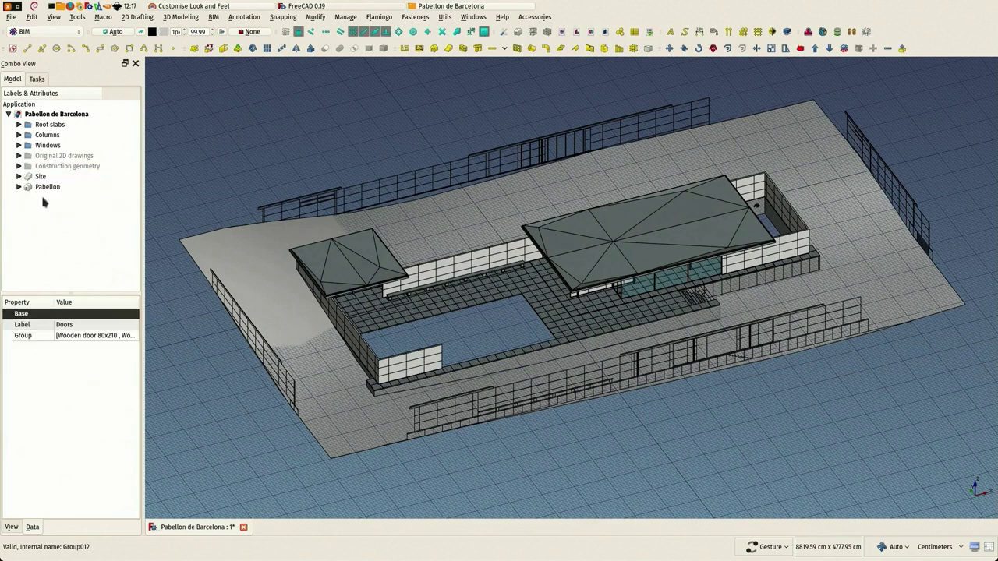
left_click_drag(37, 146, 46, 176)
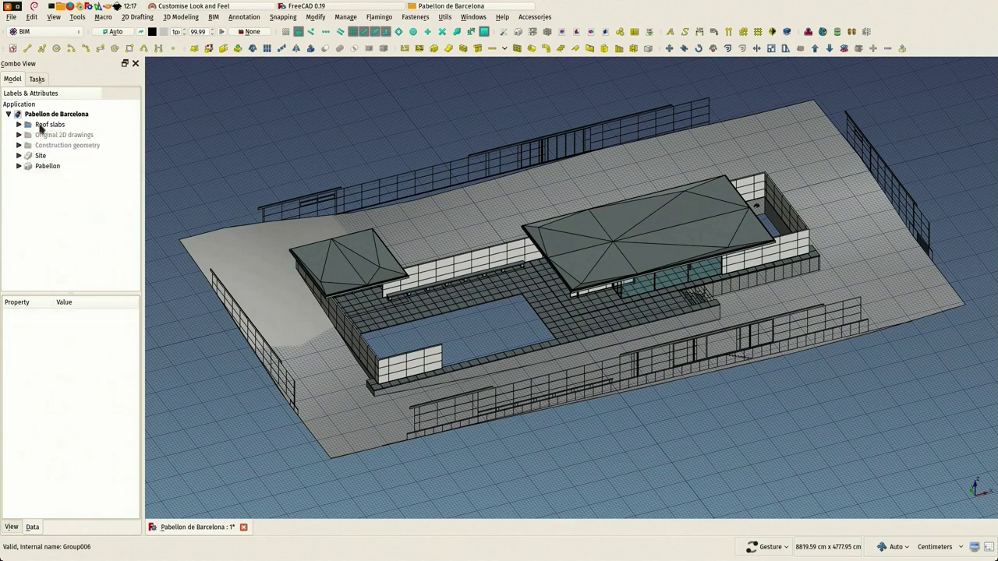
left_click_drag(44, 125, 29, 146)
Nest Pabellon under Site, expand its elements, and save the model.
left_click(17, 146)
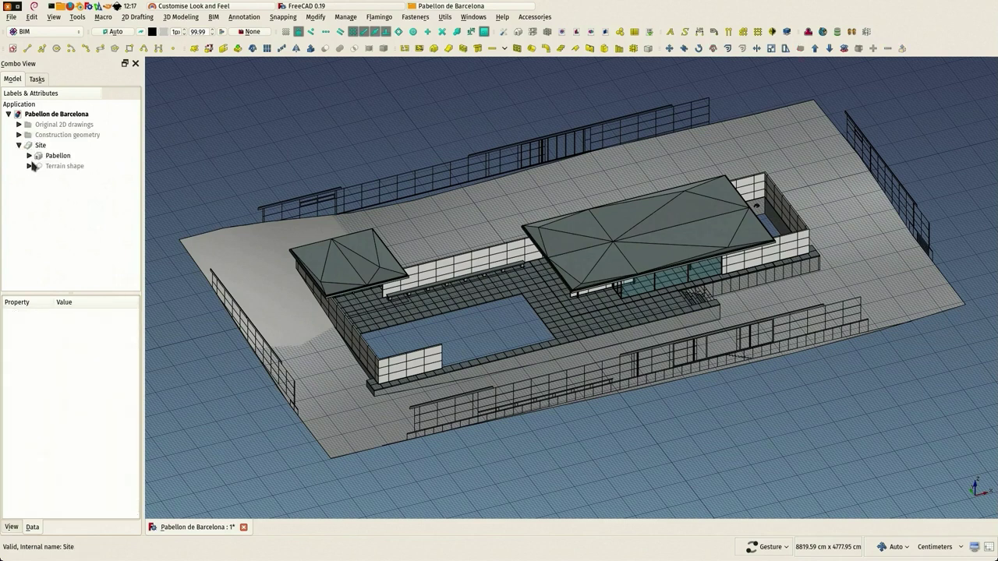
left_click(29, 156)
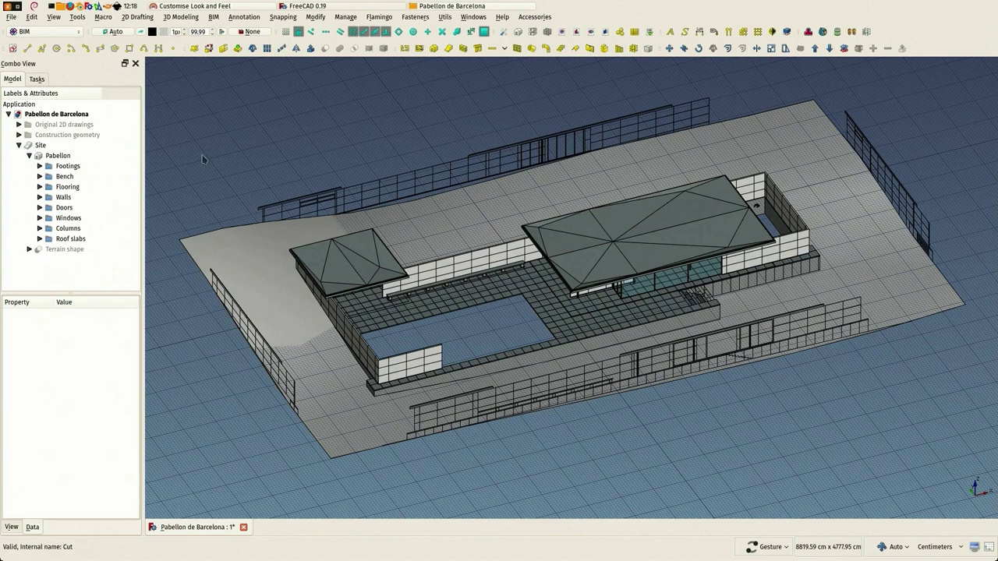
left_click(12, 16)
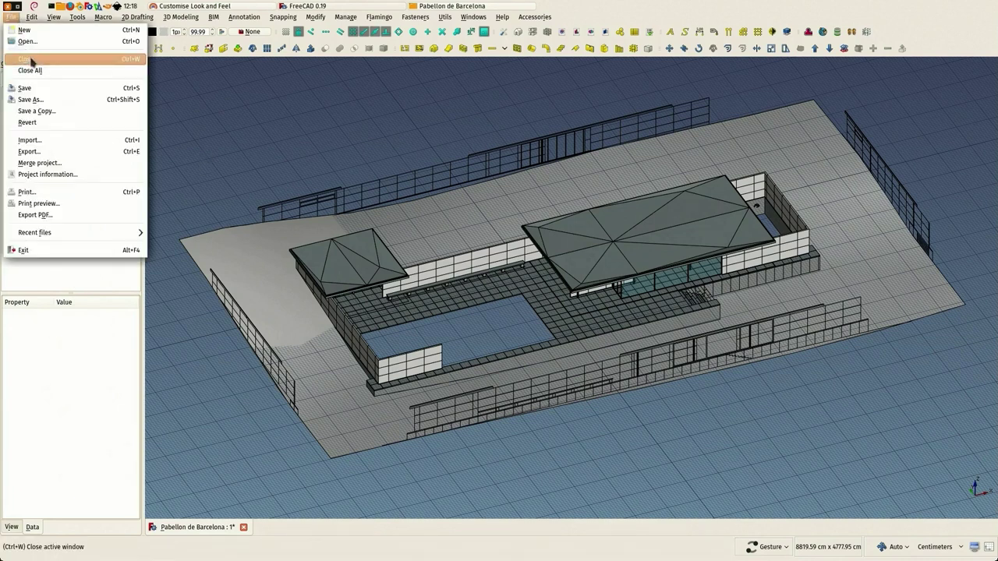
left_click(32, 90)
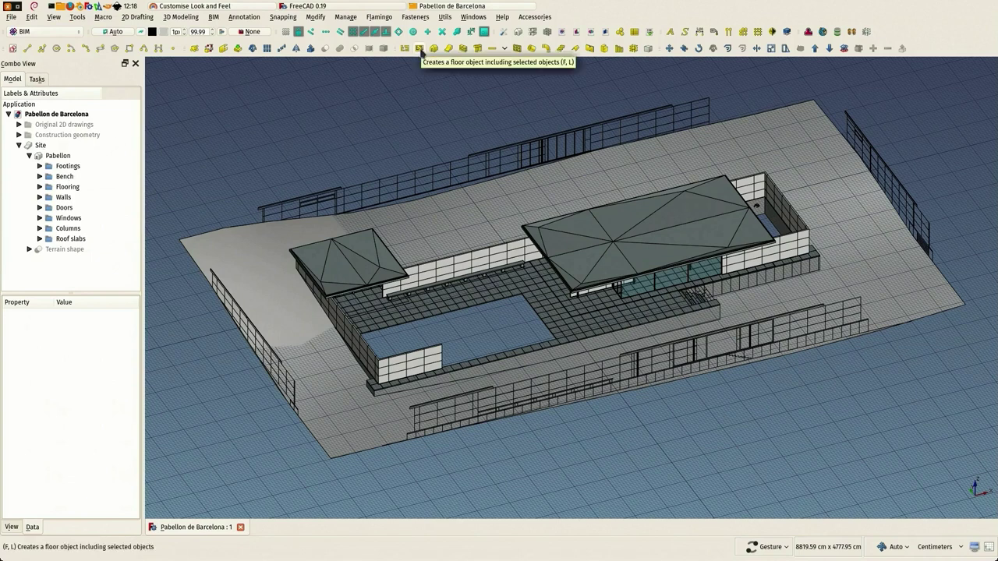
Add a BIM Floor level, then delete it again.
left_click(420, 49)
left_click_drag(36, 259, 67, 188)
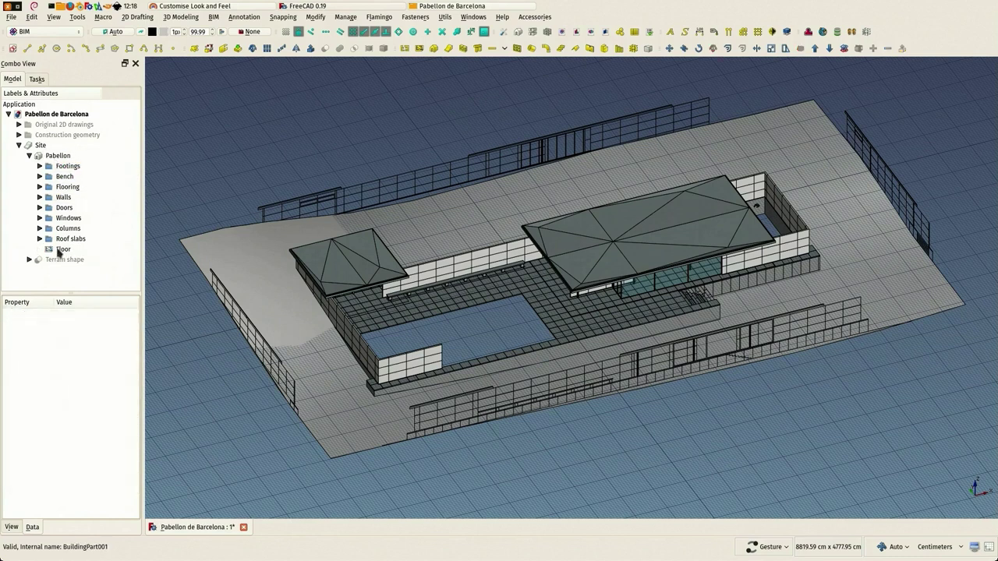
left_click(59, 249)
right_click(58, 250)
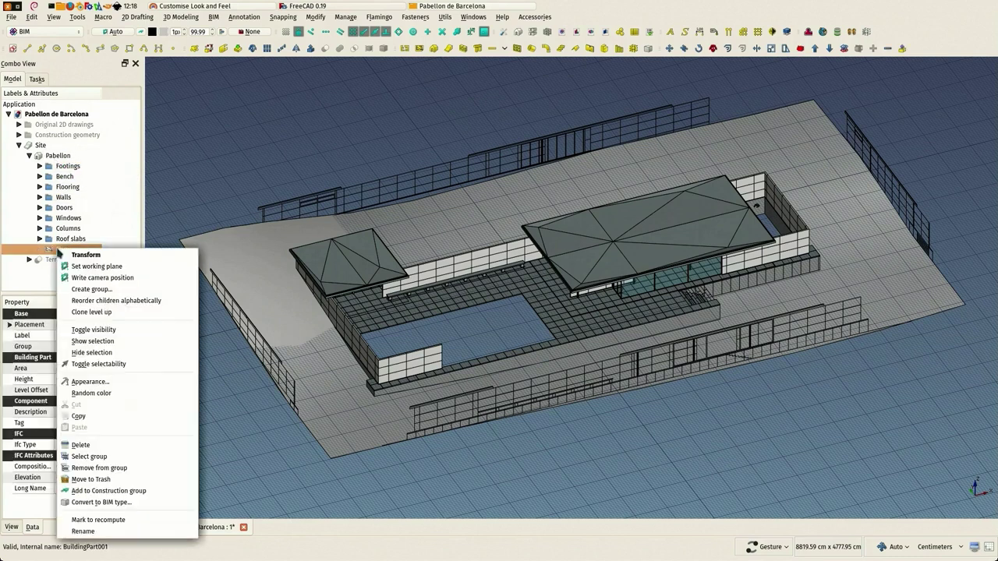
key("Escape")
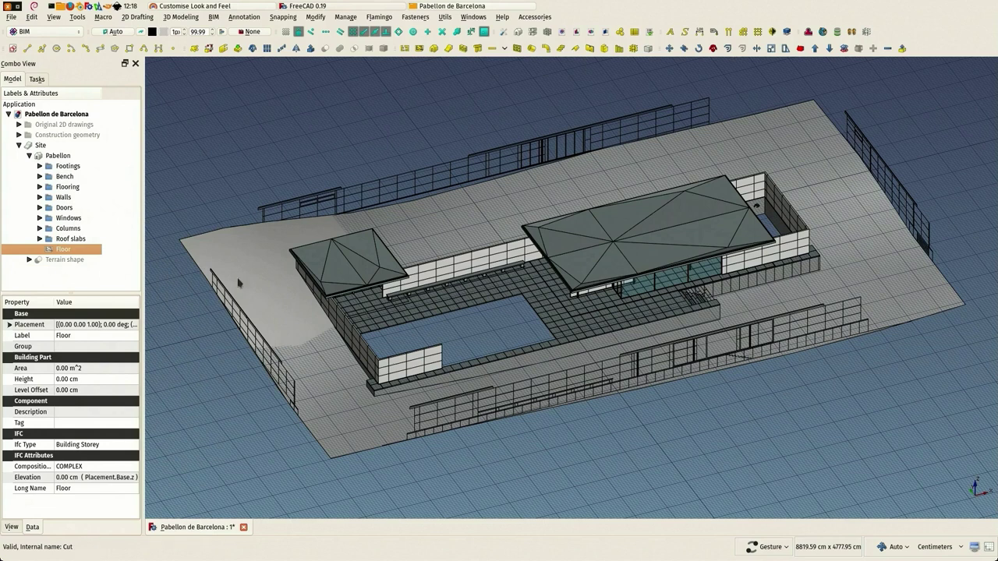
right_click(61, 250)
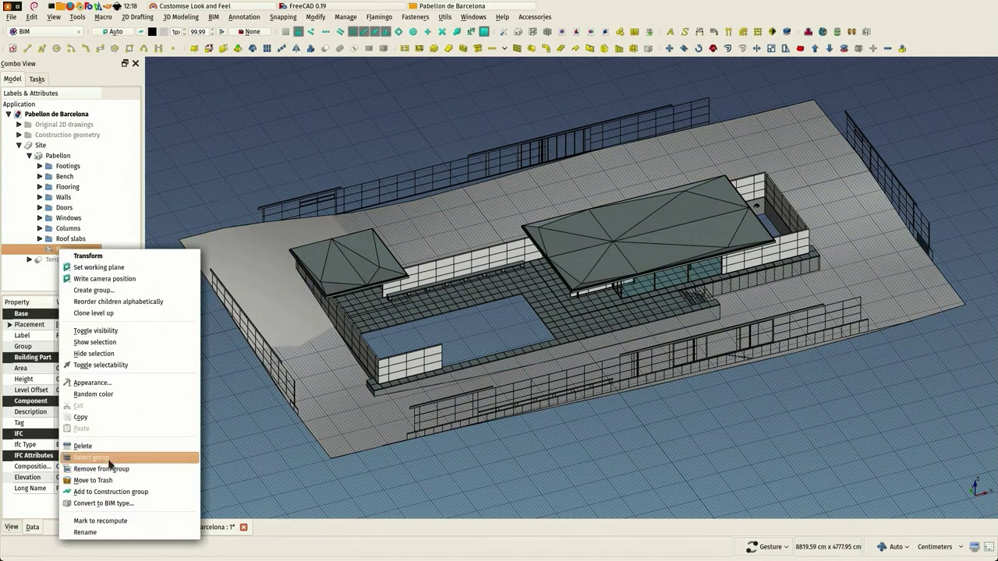
left_click(109, 445)
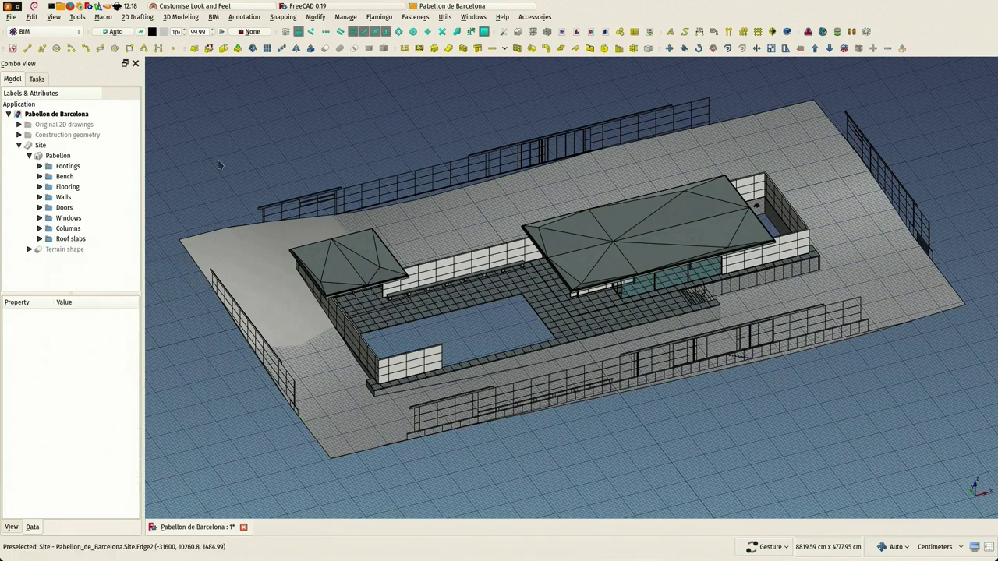
Adjust the view slightly and save the model with Ctrl+S.
left_click_drag(219, 163, 222, 155)
right_click_drag(259, 154, 265, 146)
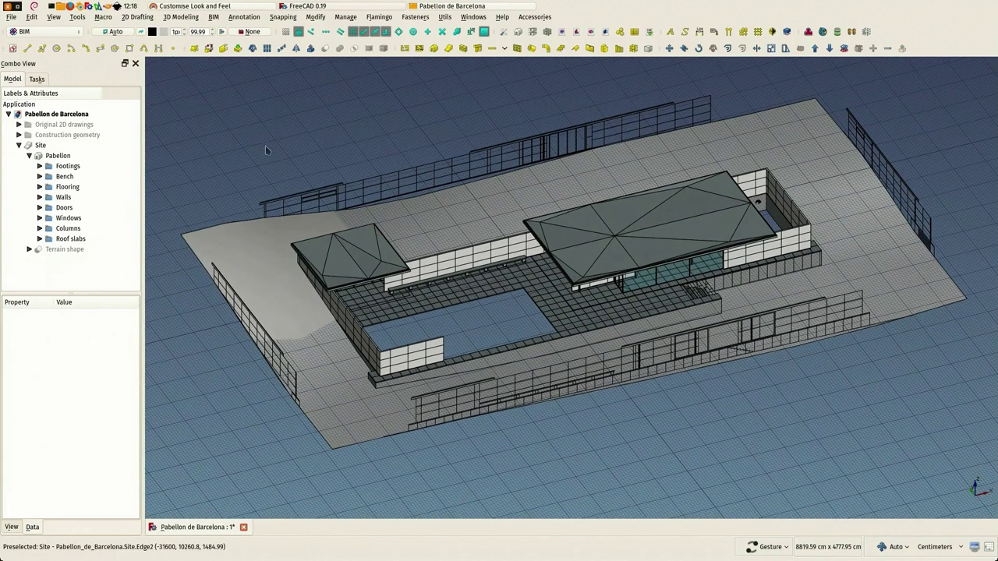
key("ctrl+s")
Export the Site as Industry Foundation Classes (*.ifc) into the Pabellon de Barcelona folder.
left_click(37, 145)
left_click(12, 17)
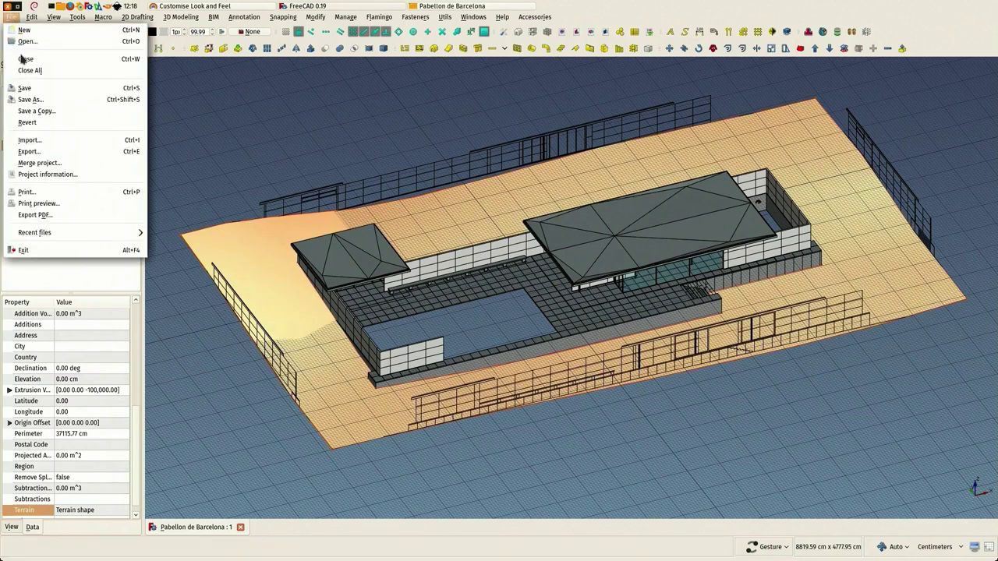
left_click(54, 153)
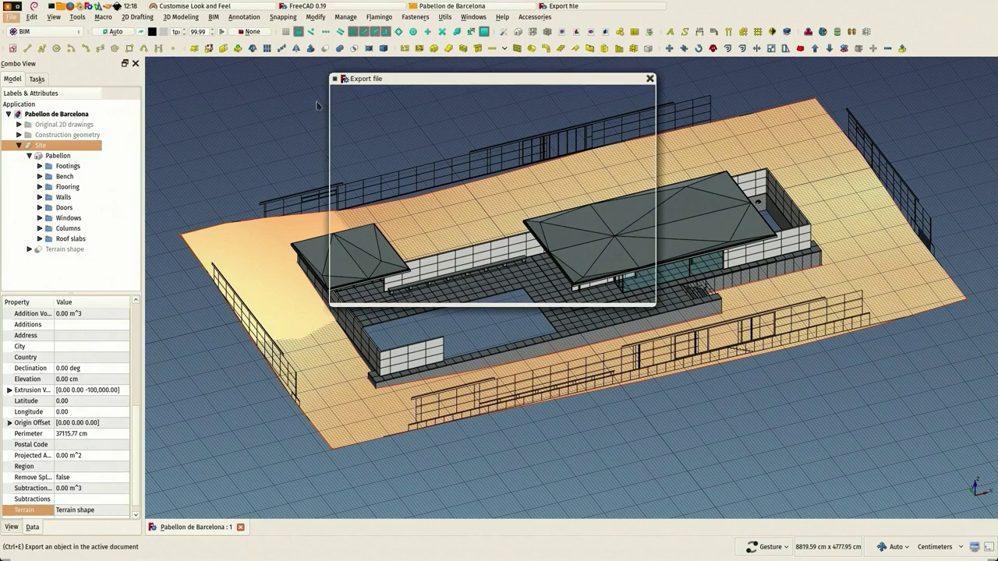
double_click(475, 188)
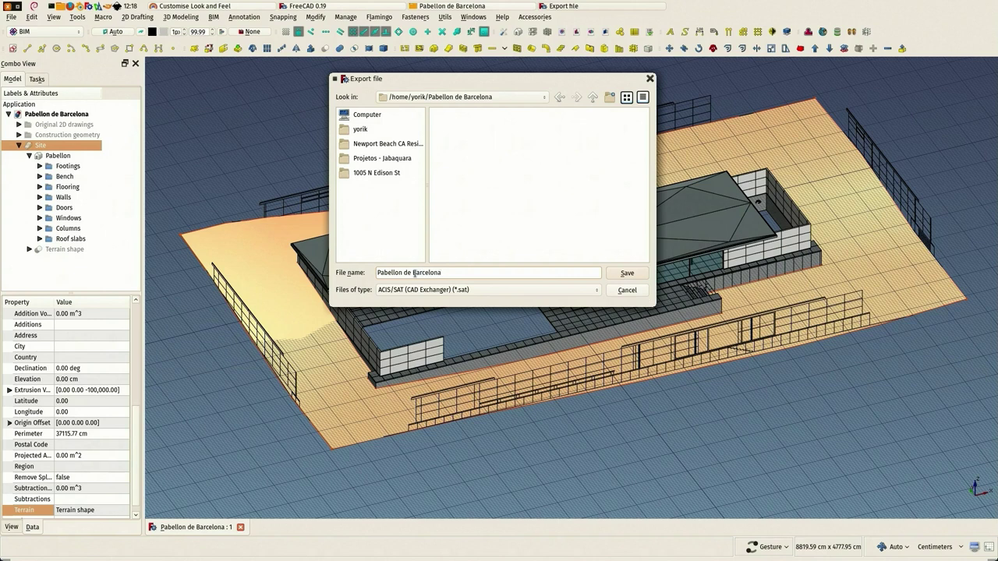
left_click(452, 290)
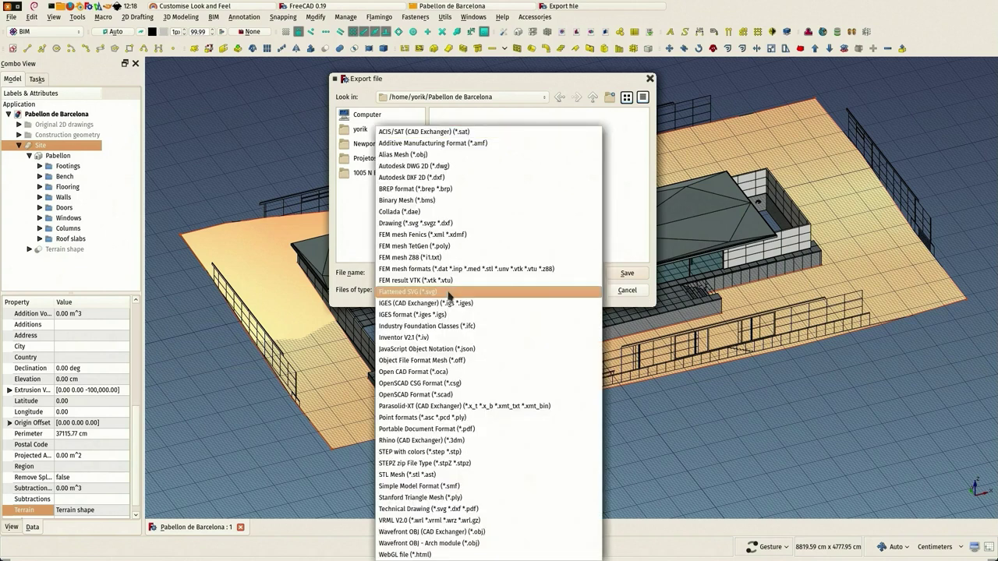
left_click(455, 326)
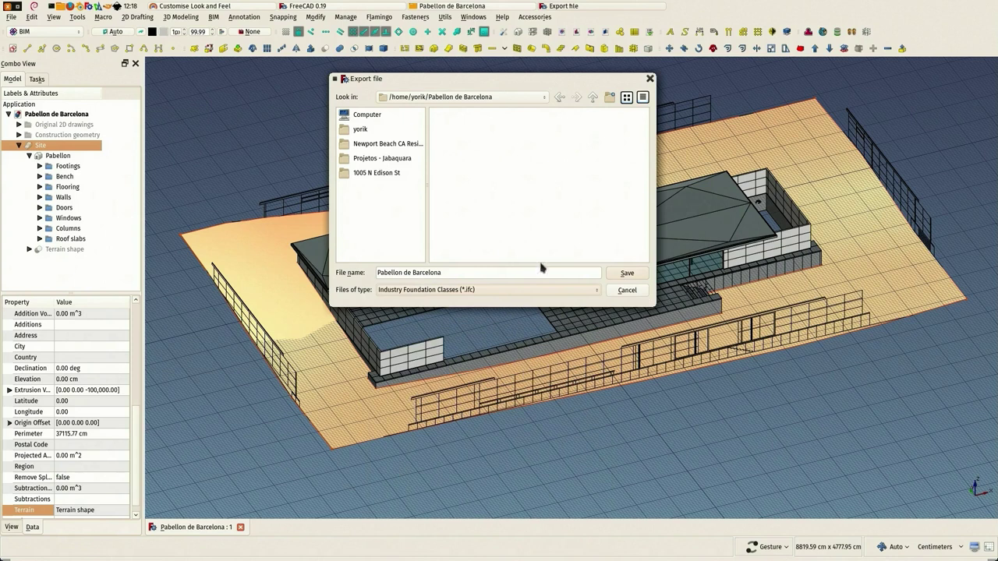
left_click(622, 274)
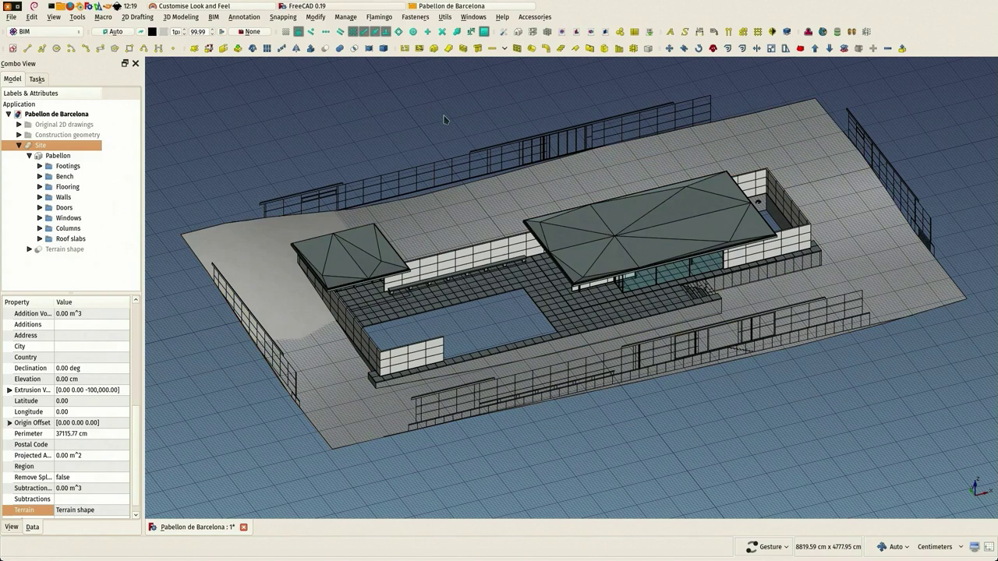
Open Pabellon de Barcelona.ifc from the file manager in IfcQuery.
left_click(450, 7)
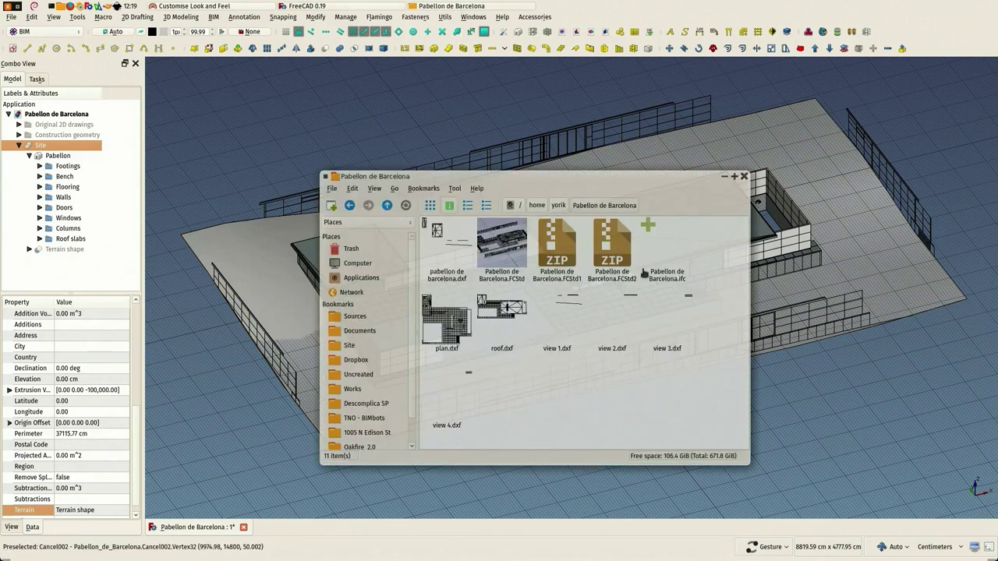
left_click(673, 275)
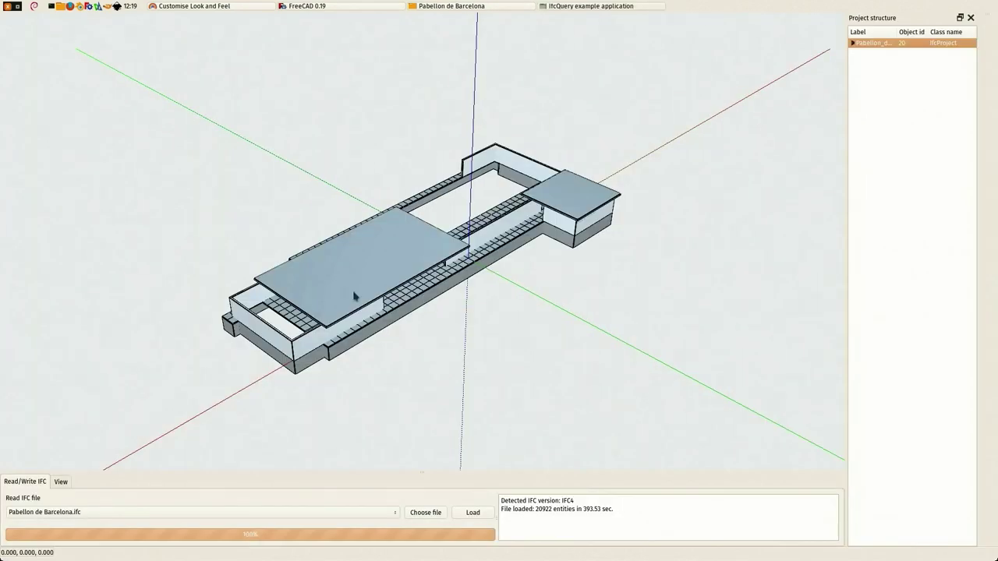
Orbit the imported pavilion in IfcQuery and compare it with the FreeCAD model.
left_click_drag(354, 296, 188, 254)
scroll(199, 260, "up", 5)
scroll(200, 291, "down", 3)
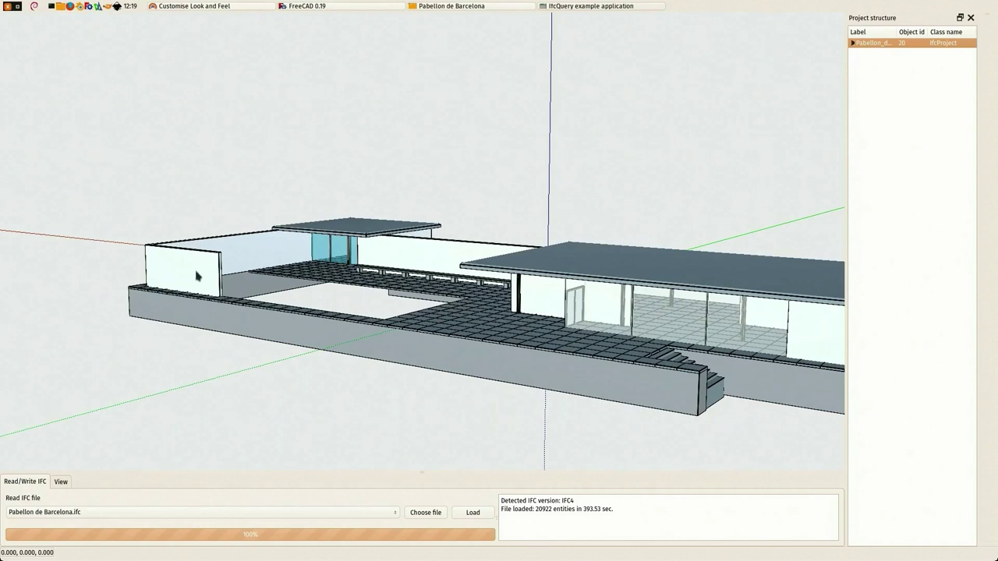
left_click(292, 7)
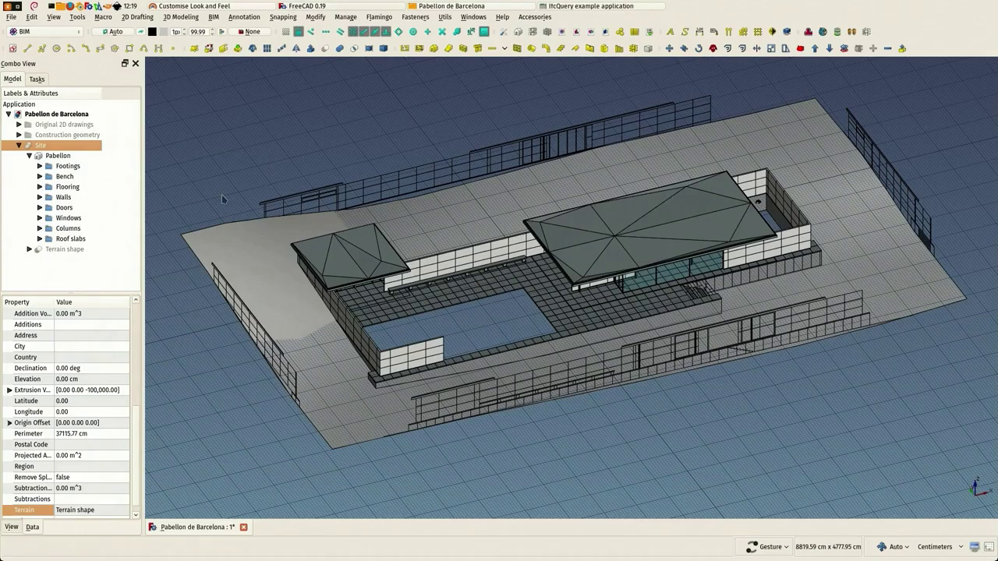
left_click_drag(331, 283, 436, 172)
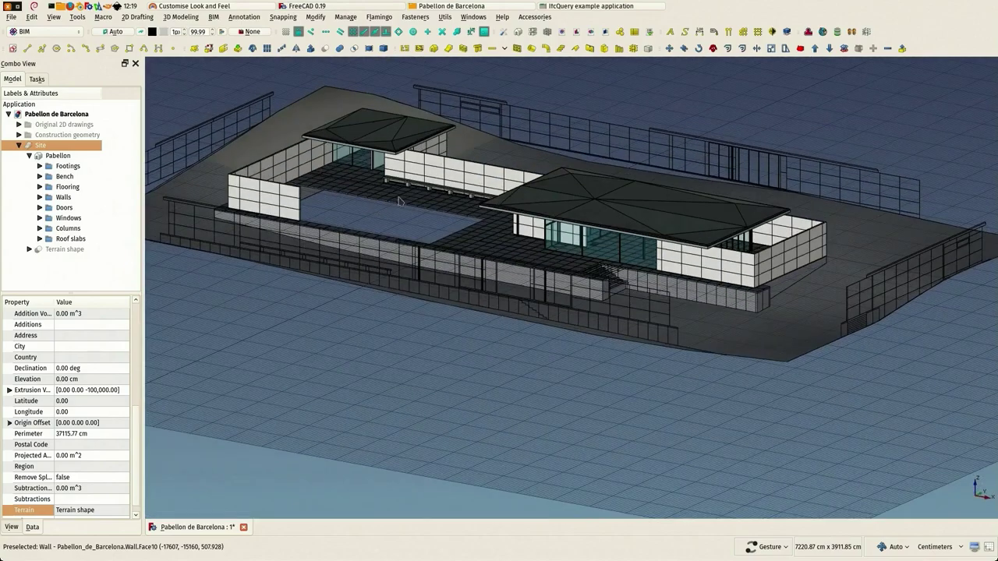
left_click(593, 6)
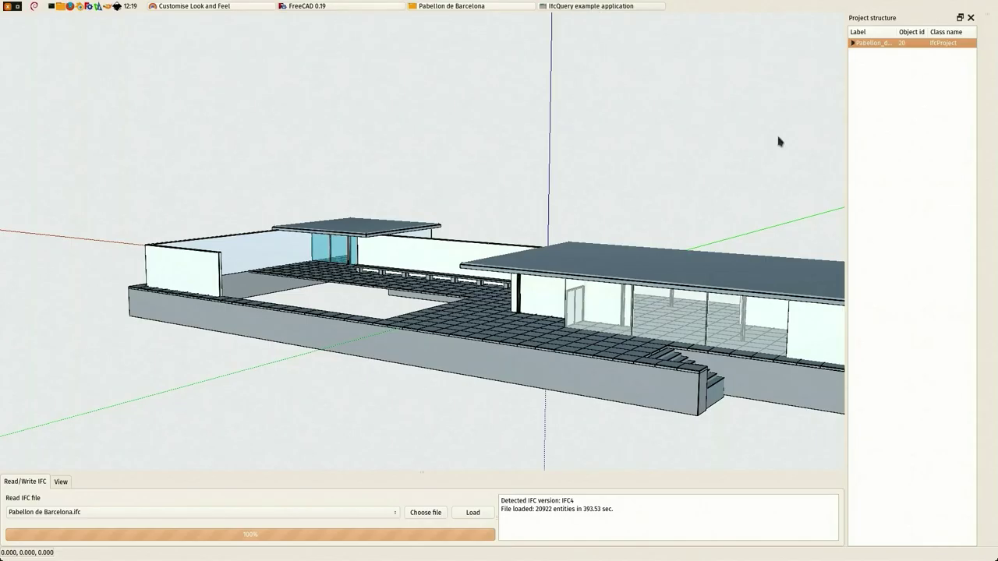
Expand the project structure down to Site, Pabellon, Walls and Windows.
left_click(852, 44)
left_click(858, 53)
left_click(864, 61)
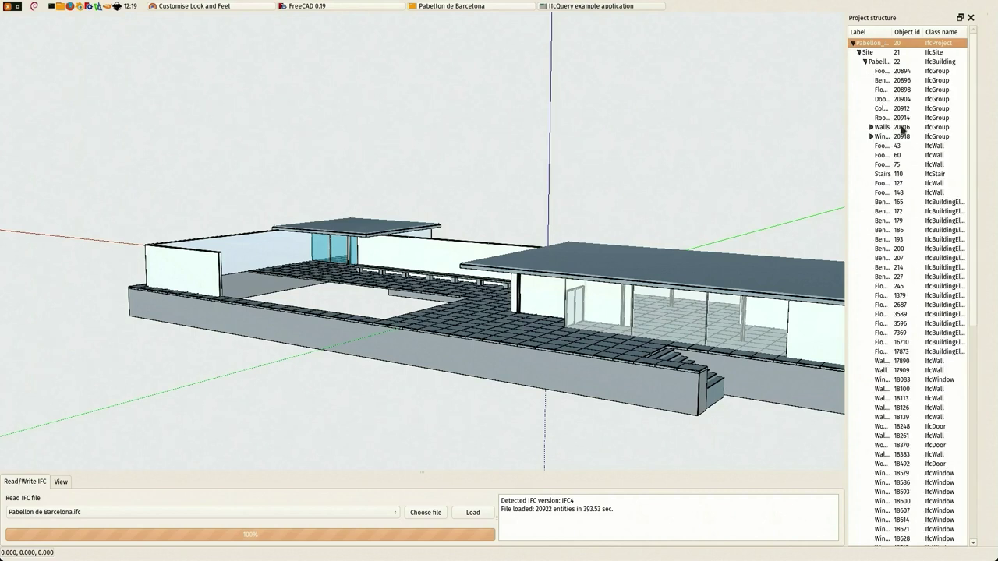
scroll(903, 132, "down", 13)
scroll(929, 266, "up", 13)
left_click(872, 127)
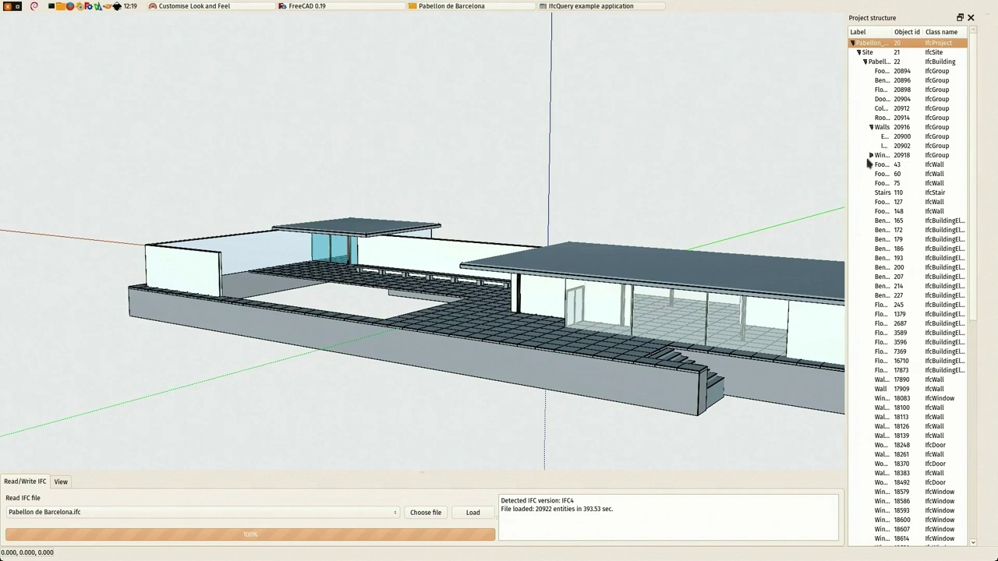
left_click(870, 156)
Select the small and large roof slabs, then orbit to view the pavilion from below.
left_click(609, 271)
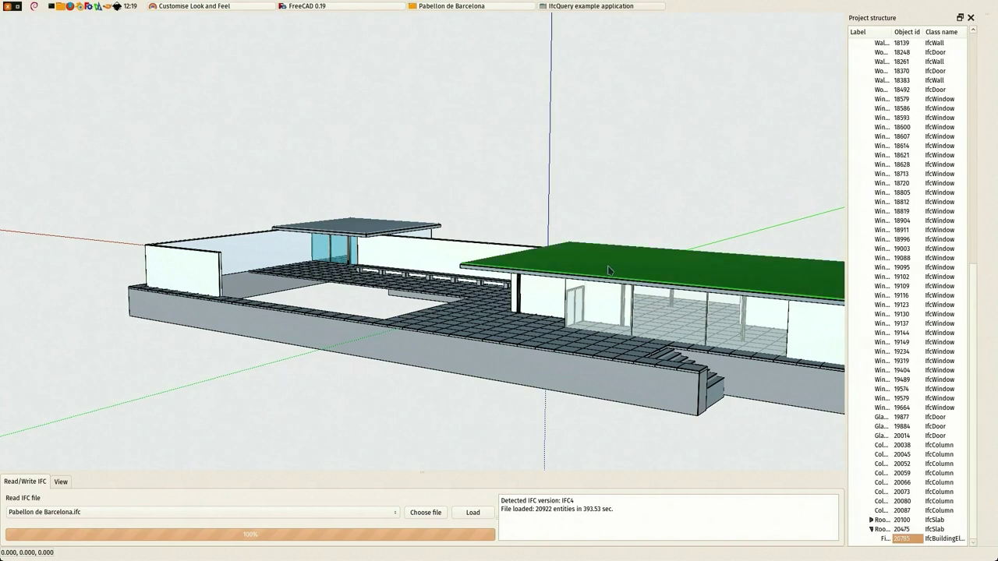
left_click(871, 530)
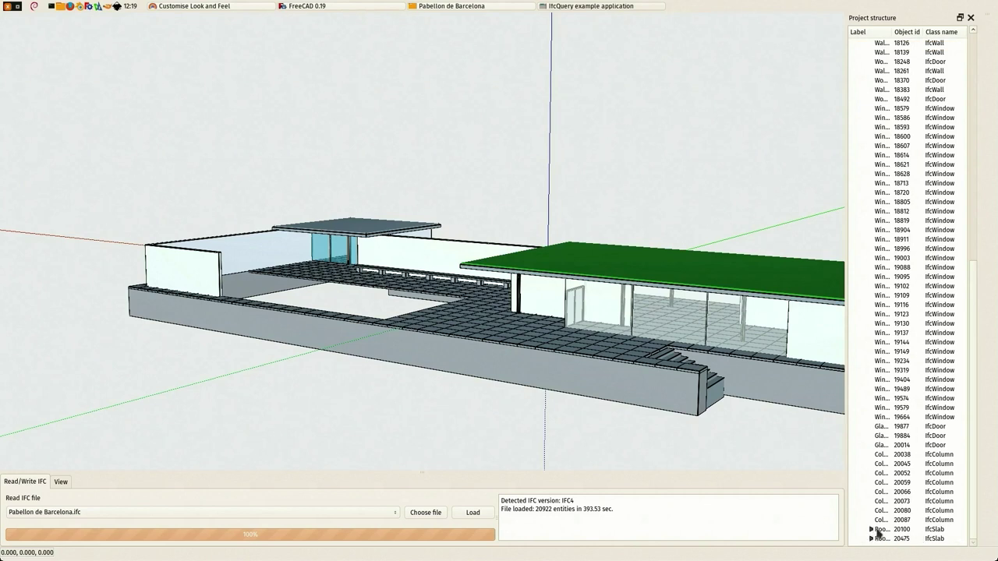
left_click(882, 530)
left_click(882, 538)
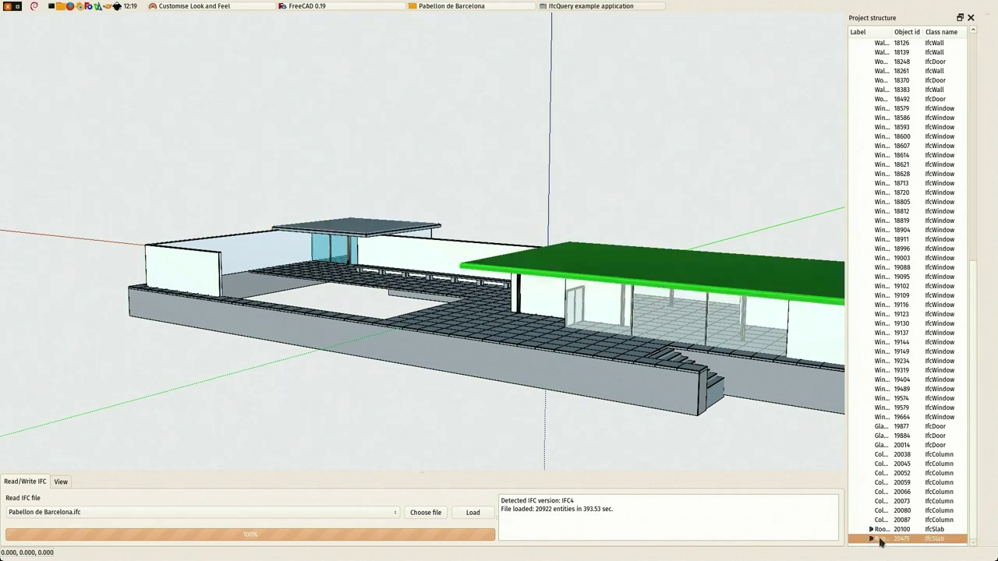
left_click(436, 148)
left_click_drag(263, 127, 232, 142)
scroll(407, 277, "up", 3)
left_click_drag(405, 272, 426, 105)
scroll(448, 272, "down", 3)
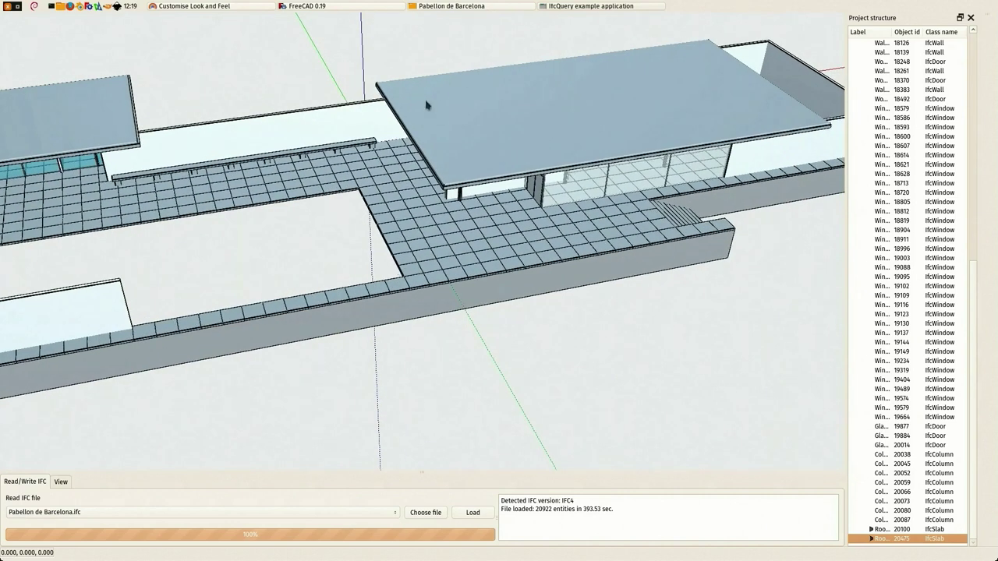
Review the Pabellon building's Ifc Type options without changing it.
left_click(304, 6)
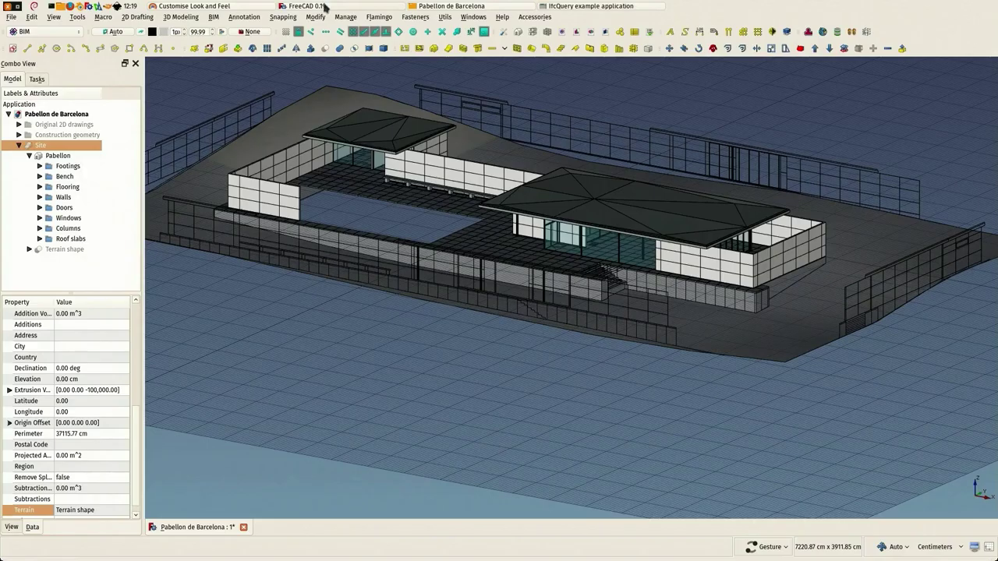
left_click(359, 350)
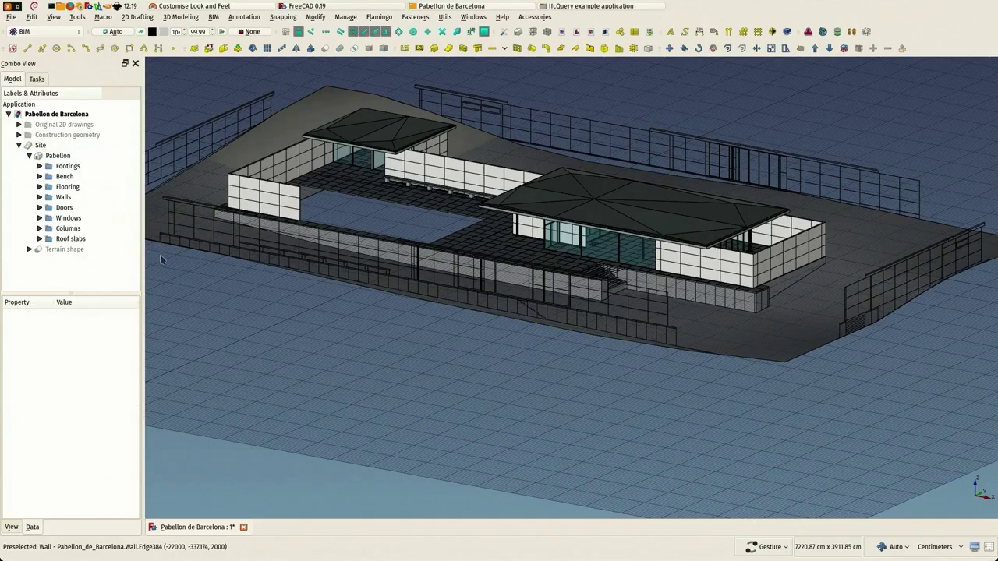
left_click(48, 156)
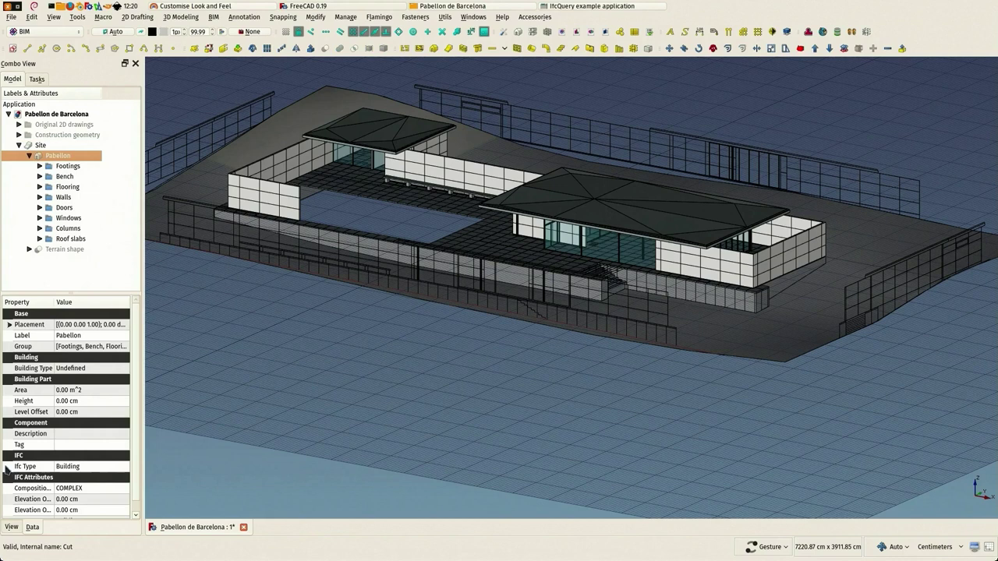
scroll(139, 448, "down", 1)
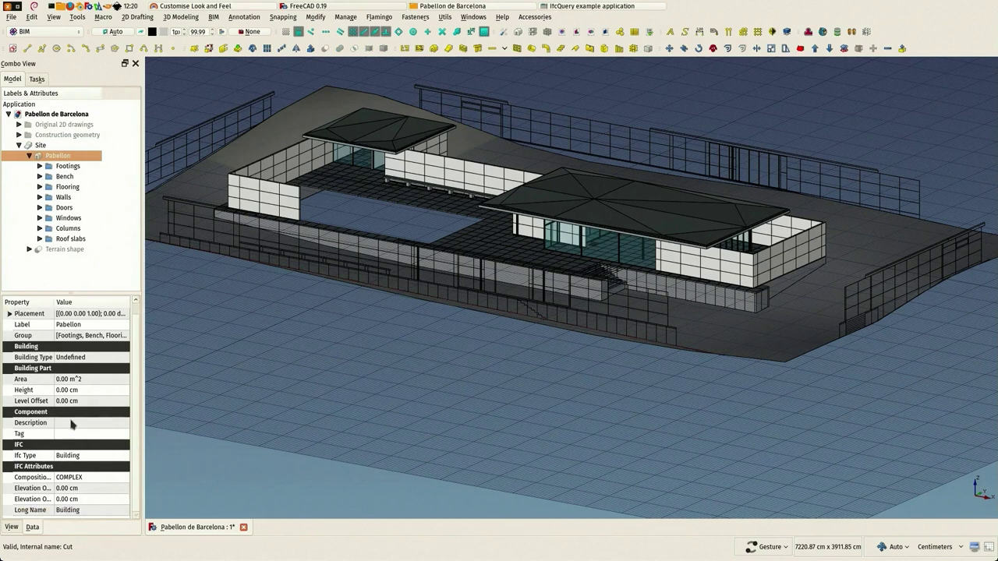
left_click(92, 457)
left_click(125, 456)
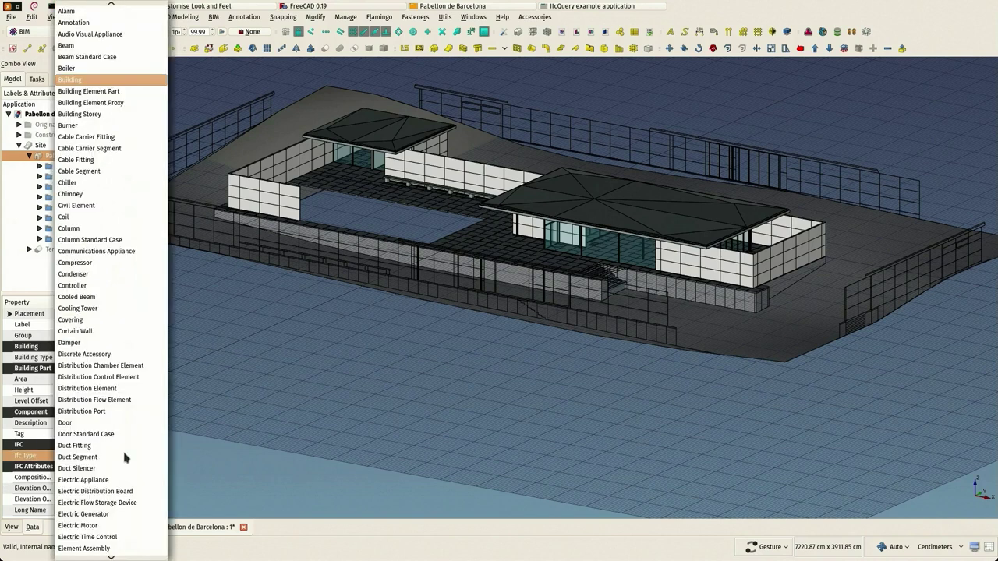
scroll(125, 458, "down", 20)
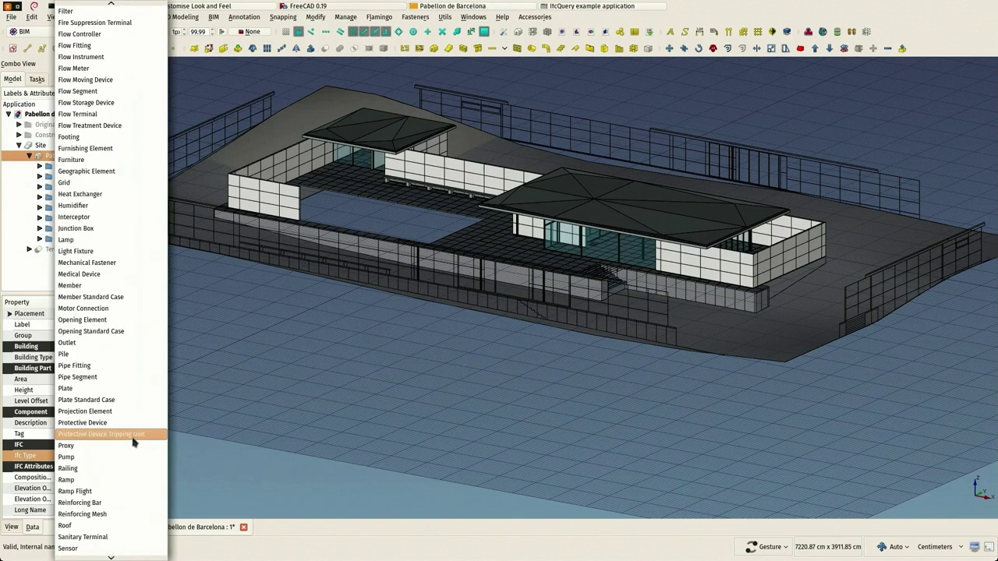
scroll(133, 442, "down", 5)
scroll(128, 421, "up", 3)
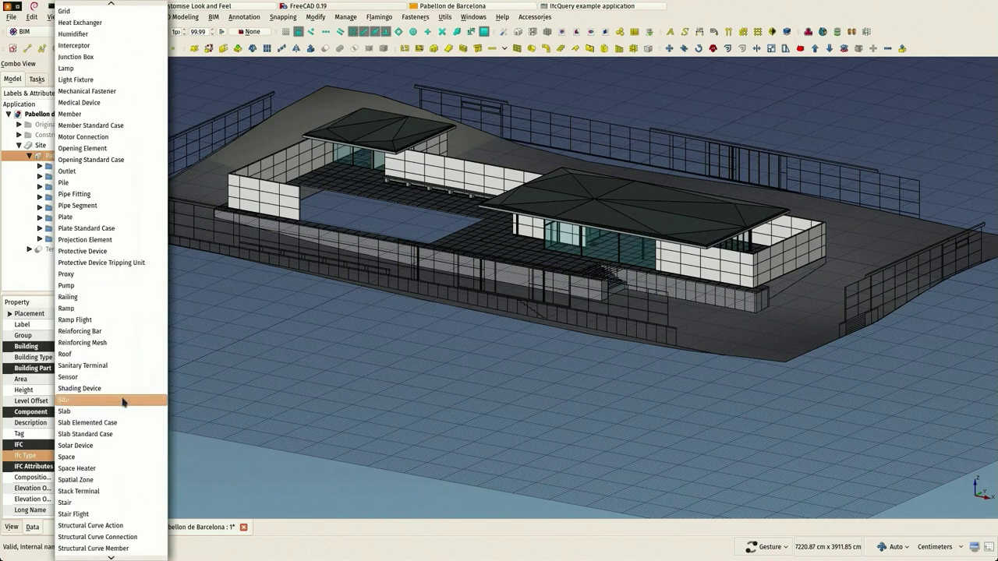
key("Escape")
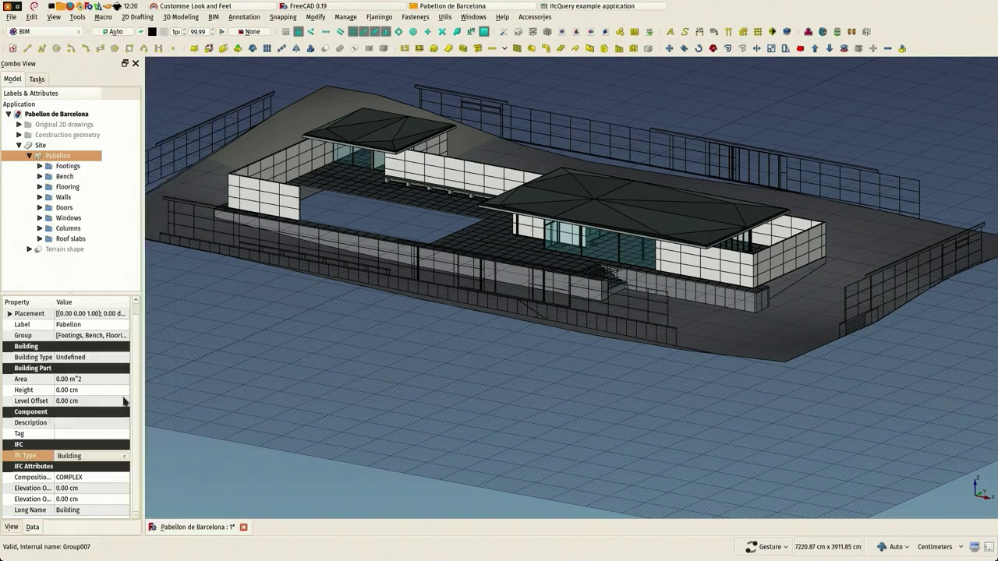
Expand Footings and inspect the IFC properties of Footing wall, Stairs and Footing wall004.
left_click(39, 166)
left_click(72, 177)
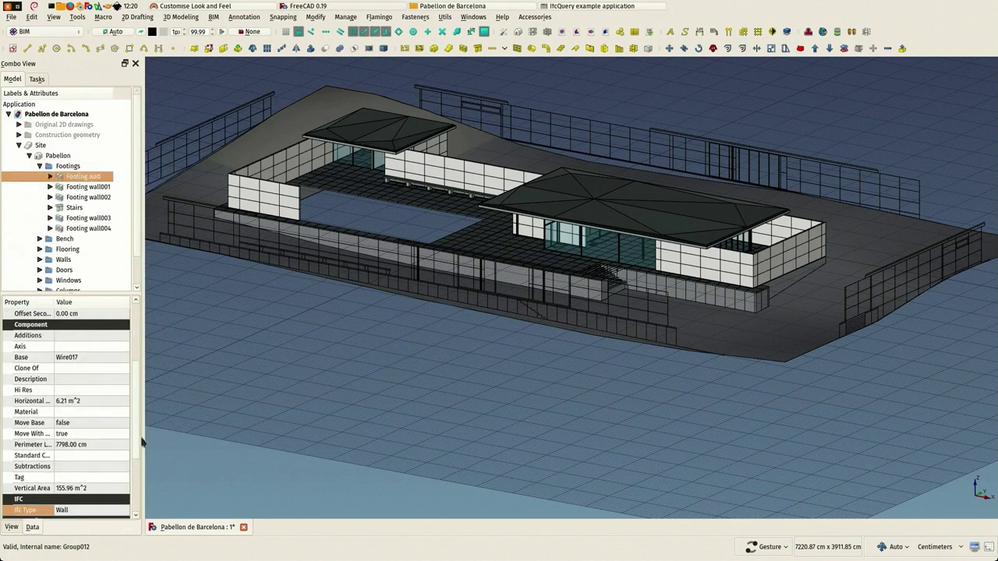
scroll(139, 442, "down", 3)
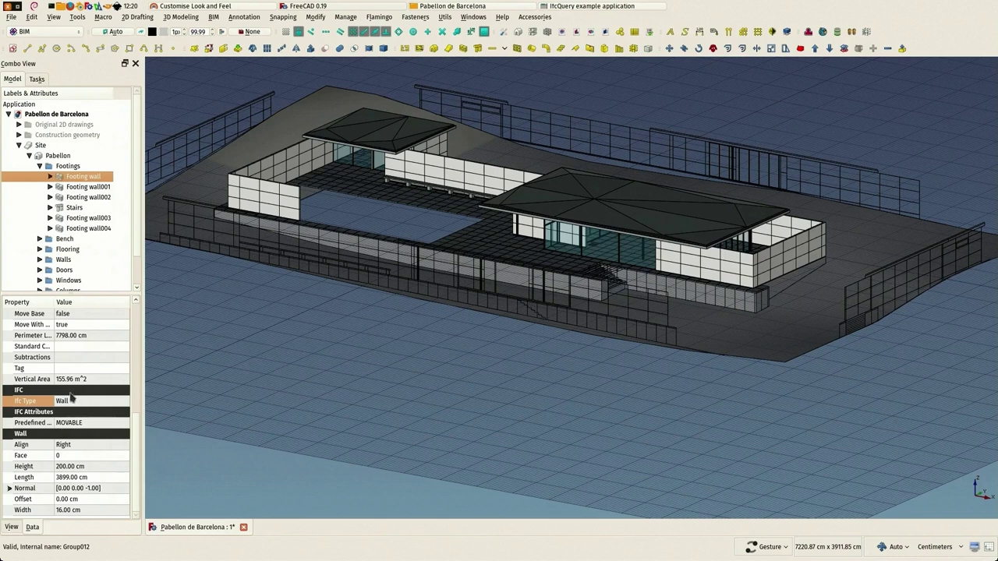
left_click(76, 209)
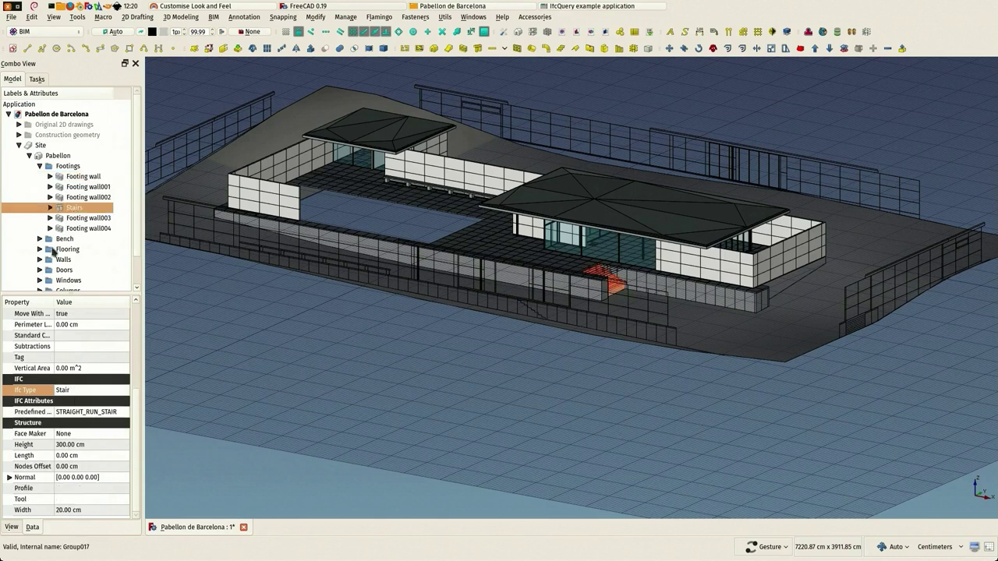
left_click(69, 229)
left_click(75, 208)
left_click(78, 229)
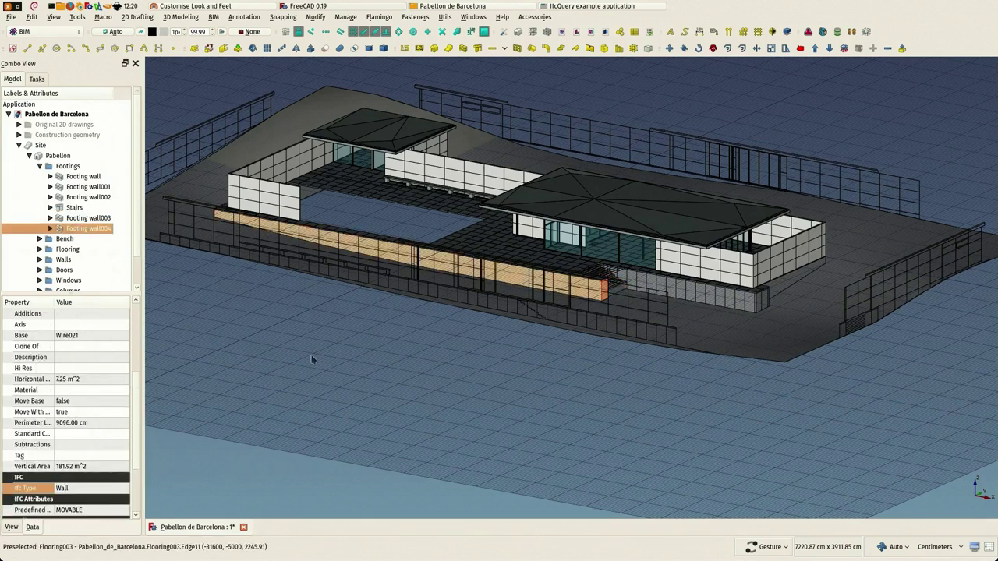
left_click(445, 383)
left_click_drag(445, 383, 447, 410)
scroll(448, 413, "up", 3)
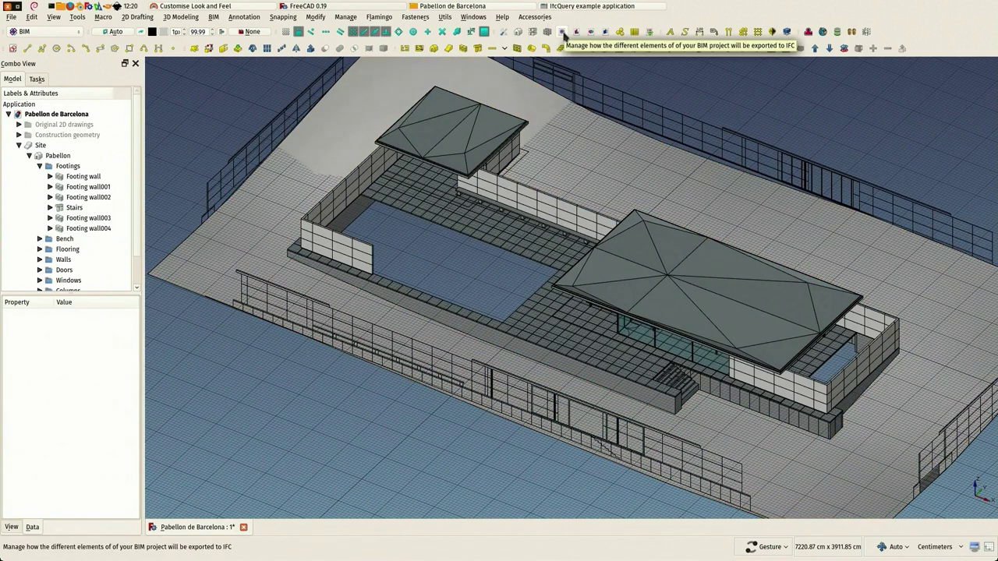
left_click(563, 34)
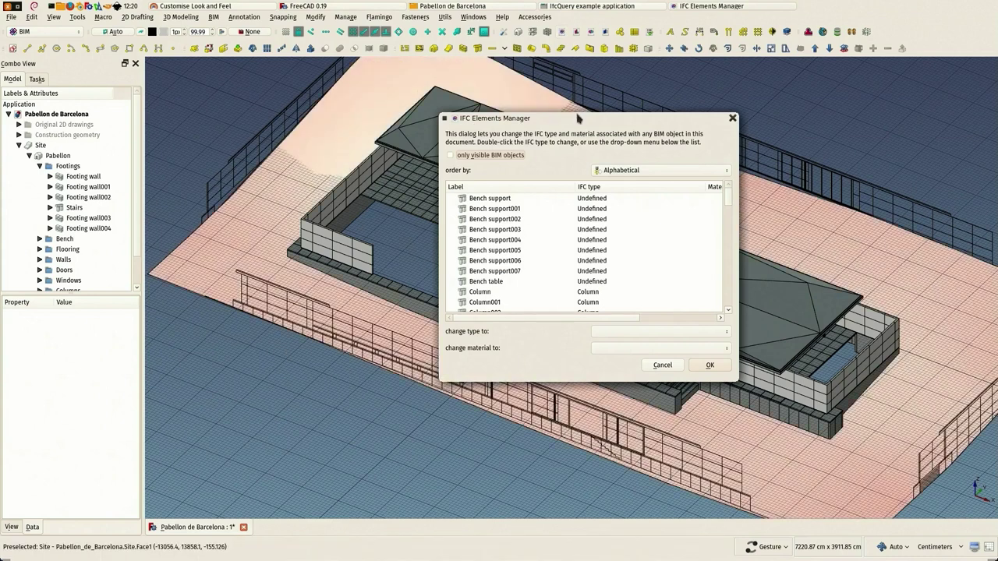
left_click_drag(567, 120, 417, 120)
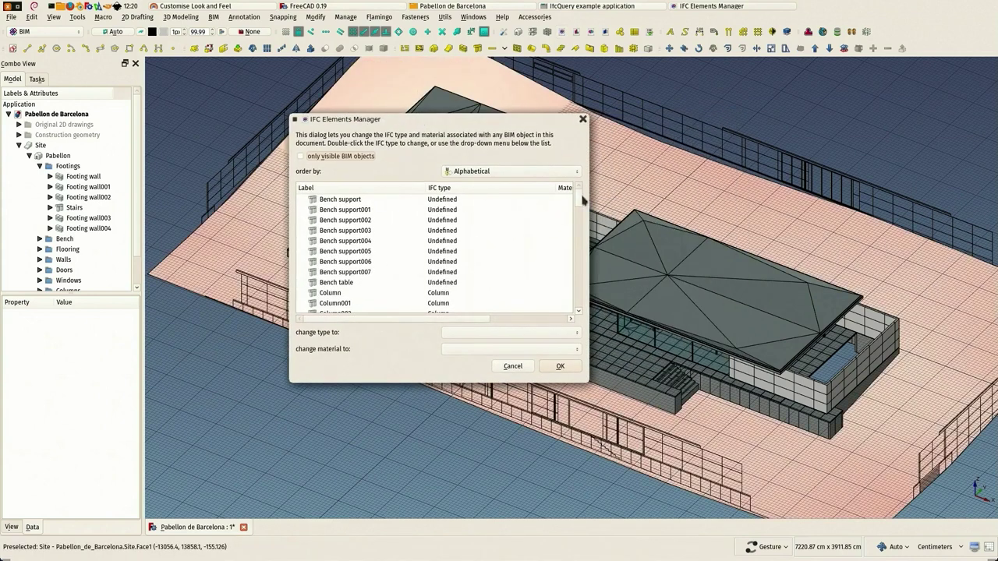
left_click_drag(583, 201, 603, 187)
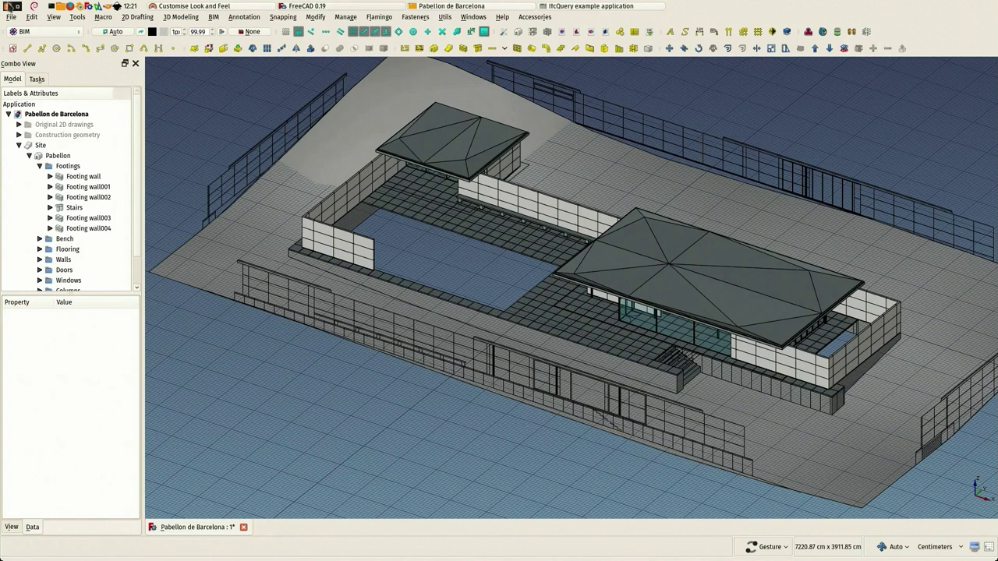
Save the pavilion document with Ctrl+S, then quit FreeCAD and close IfcQuery.
left_click(6, 6)
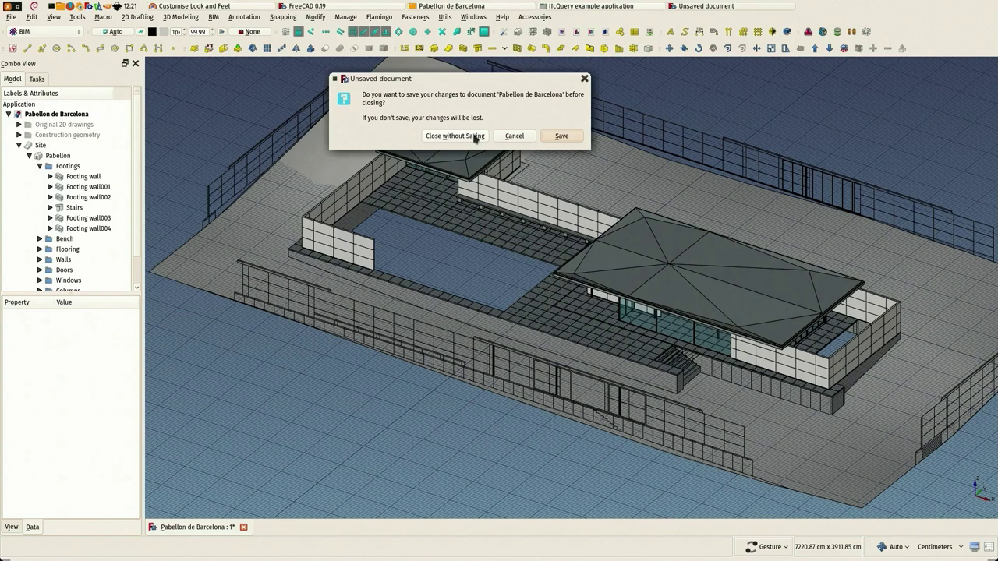
left_click(522, 139)
left_click_drag(474, 284, 480, 301)
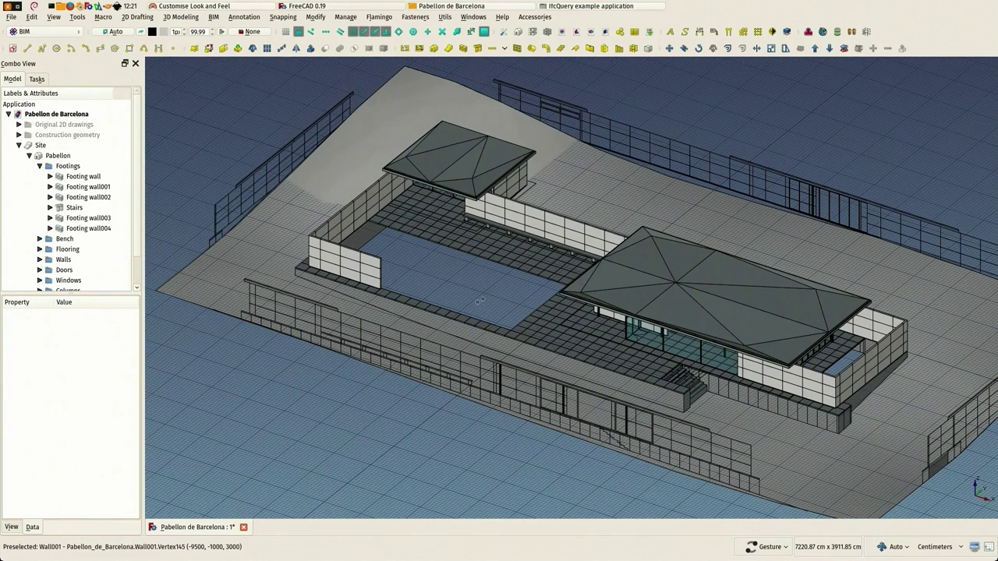
key("ctrl+s")
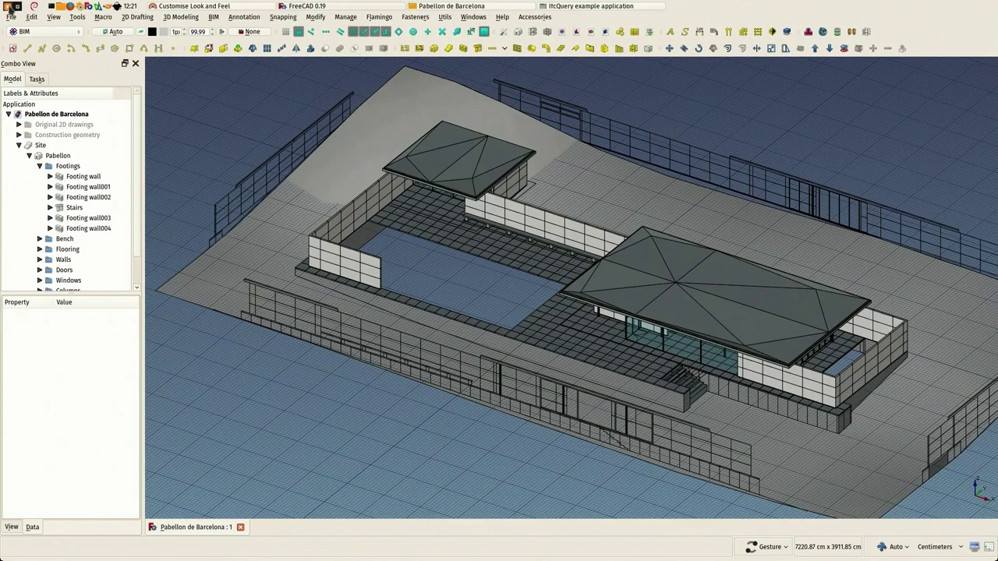
key("ctrl+q")
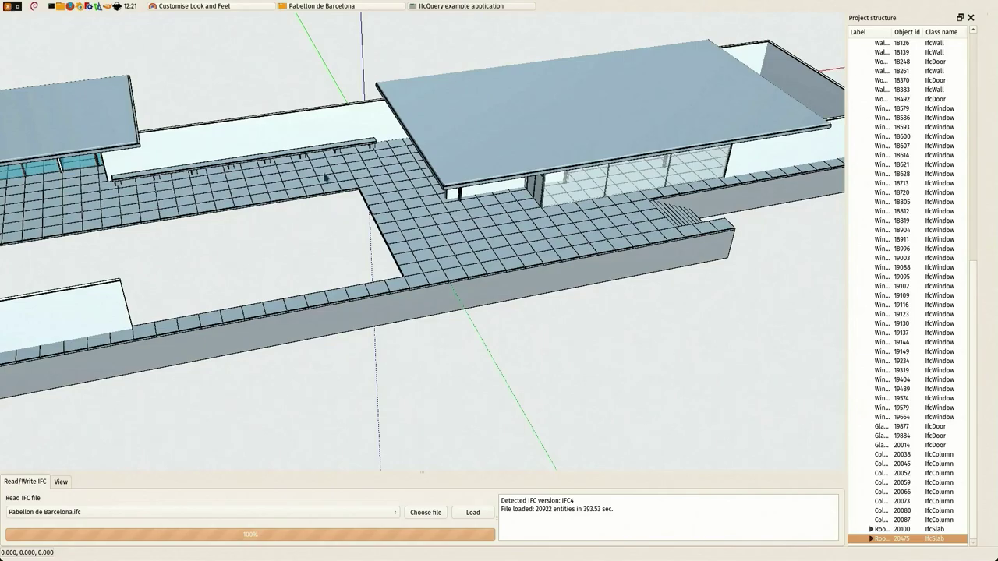
left_click(9, 7)
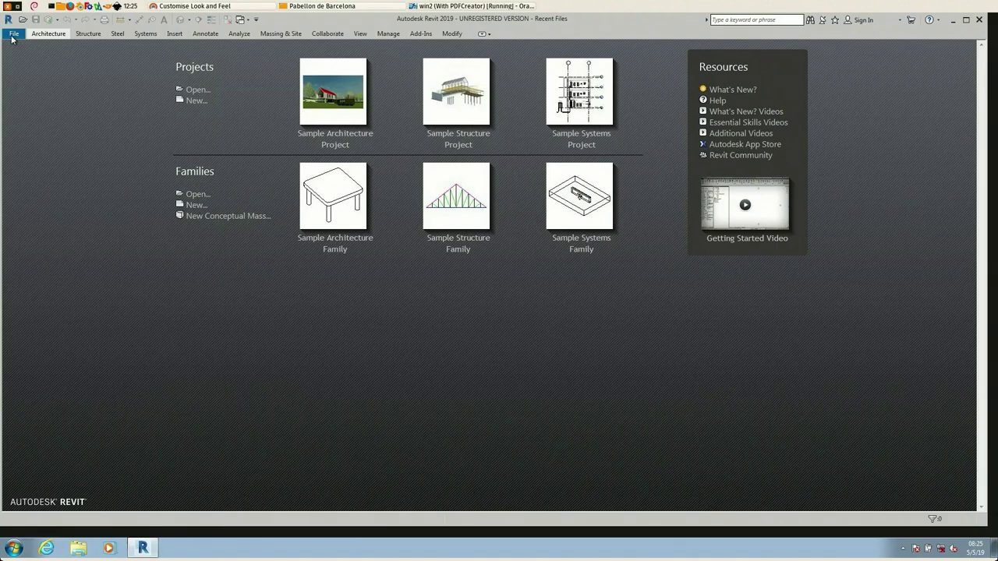
Open E:\Pabellon de Barcelona\Pabellon de Barcelona.ifc in Revit, filtering to IFC Files (*.ifc).
left_click(13, 36)
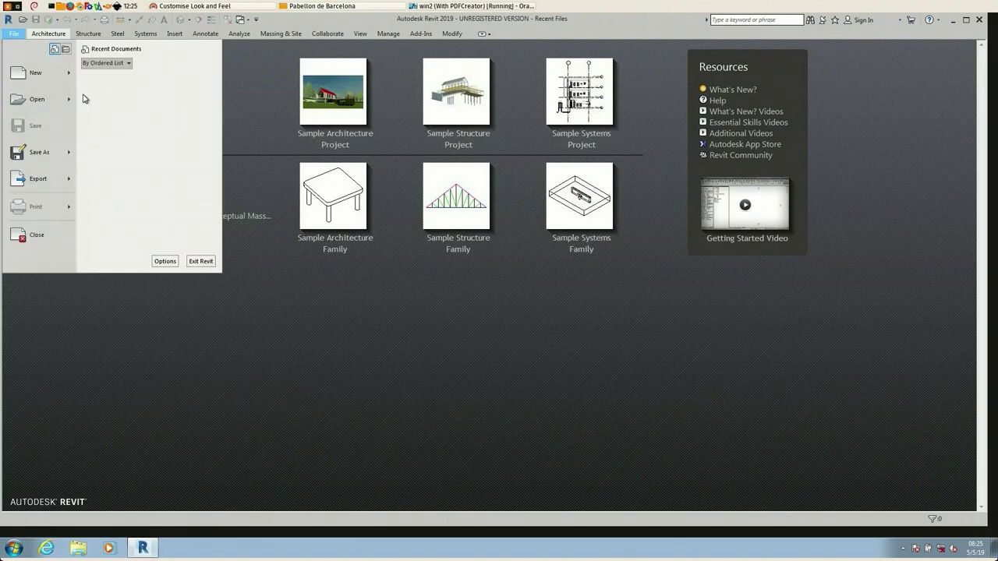
mouse_move(72, 99)
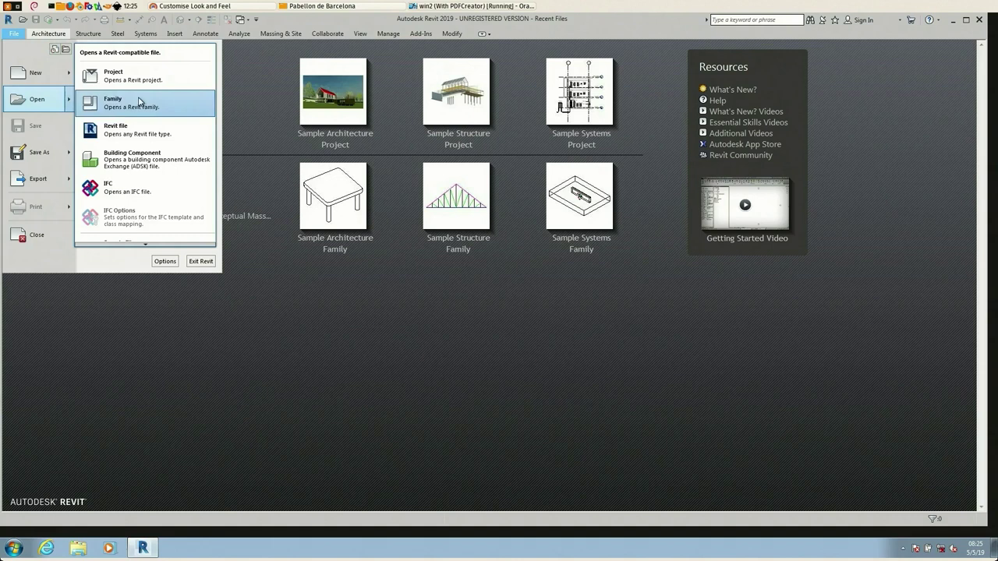
left_click(168, 191)
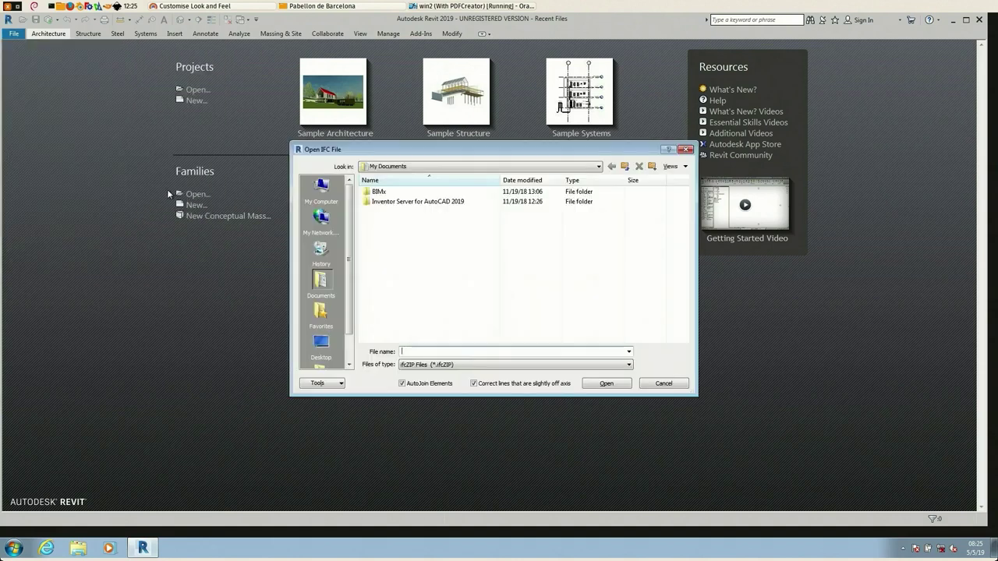
left_click(461, 169)
left_click(422, 233)
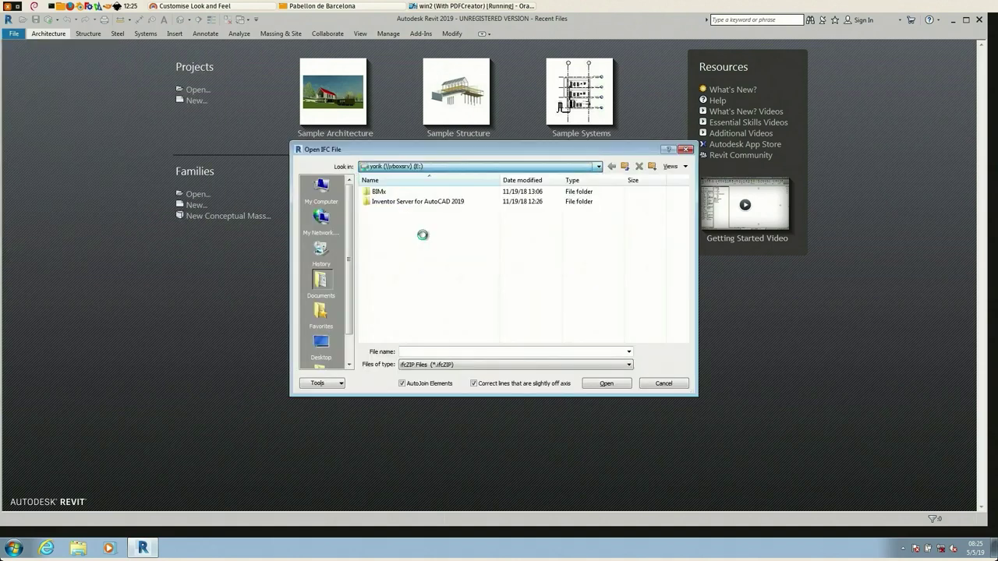
double_click(407, 241)
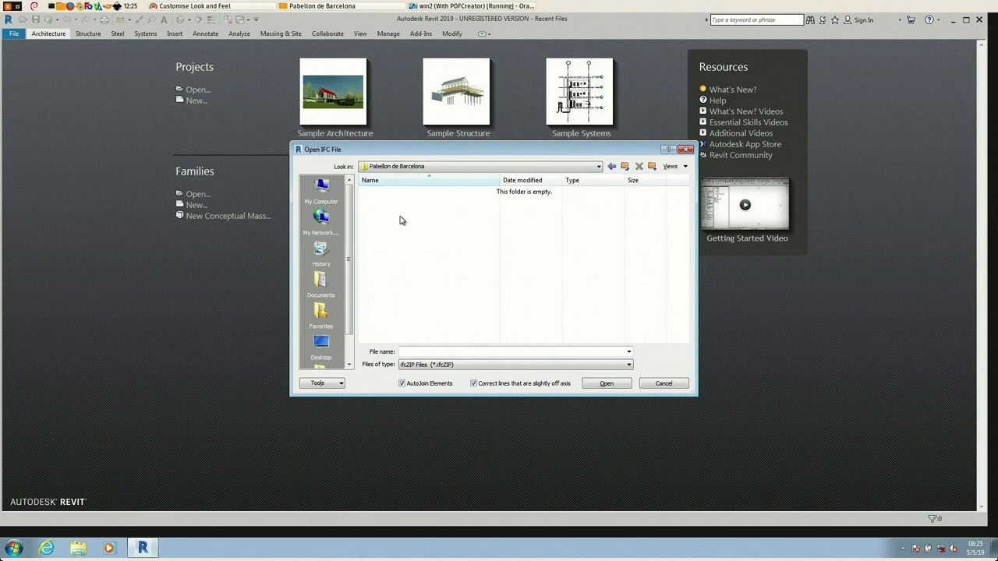
left_click(472, 364)
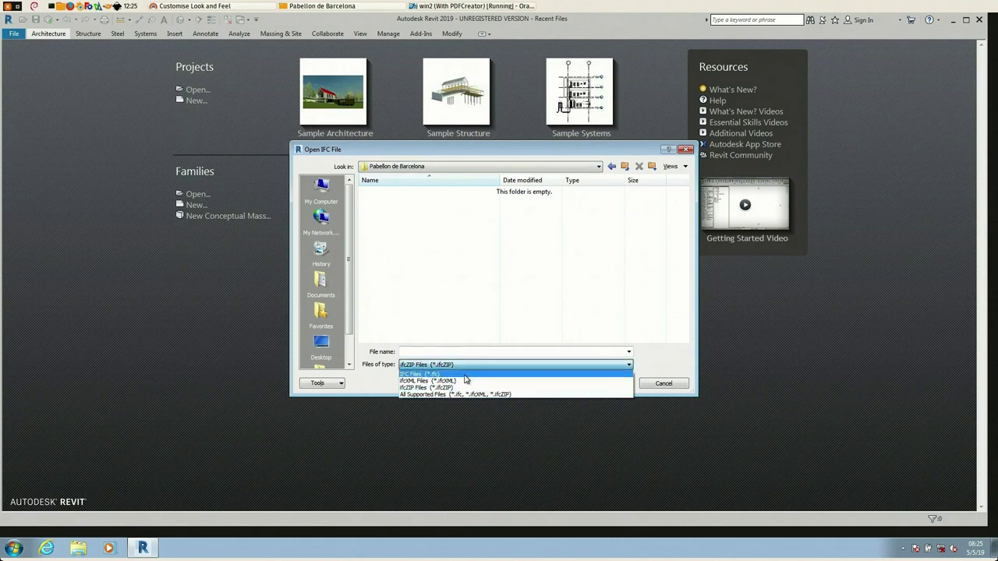
left_click(436, 373)
left_click(402, 192)
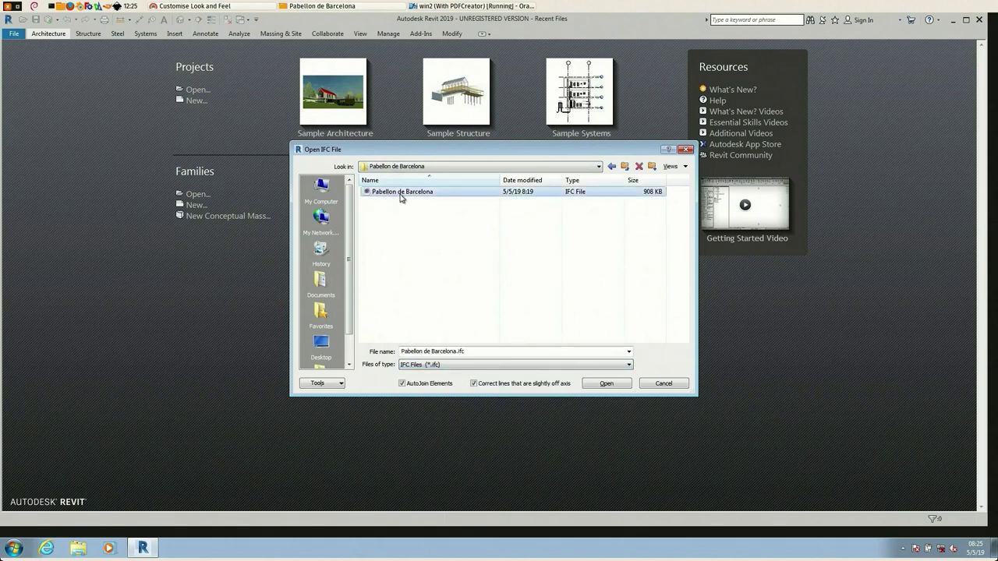
left_click(606, 384)
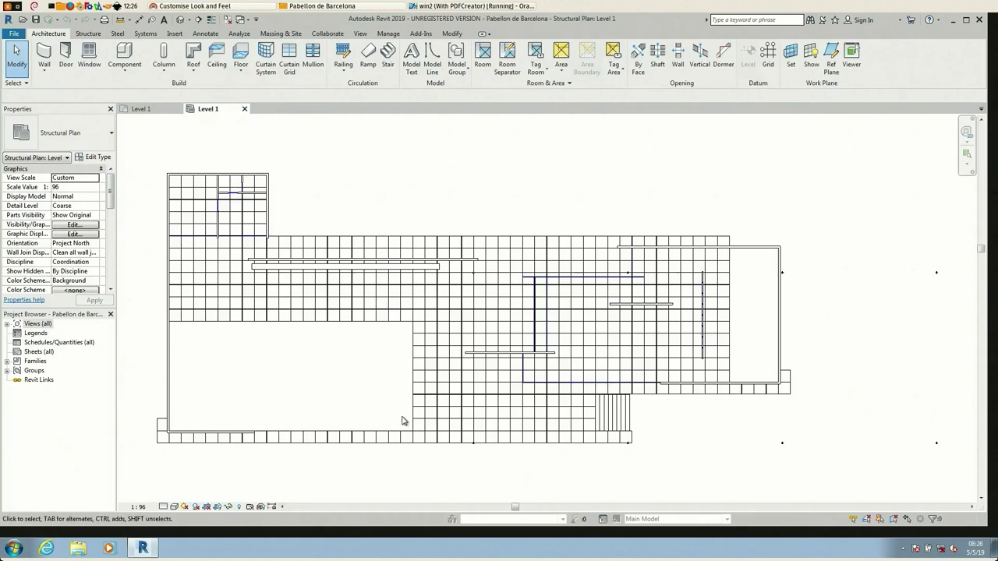
Zoom in and out across the Level 1 structural plan of the pavilion.
scroll(372, 205, "up", 2)
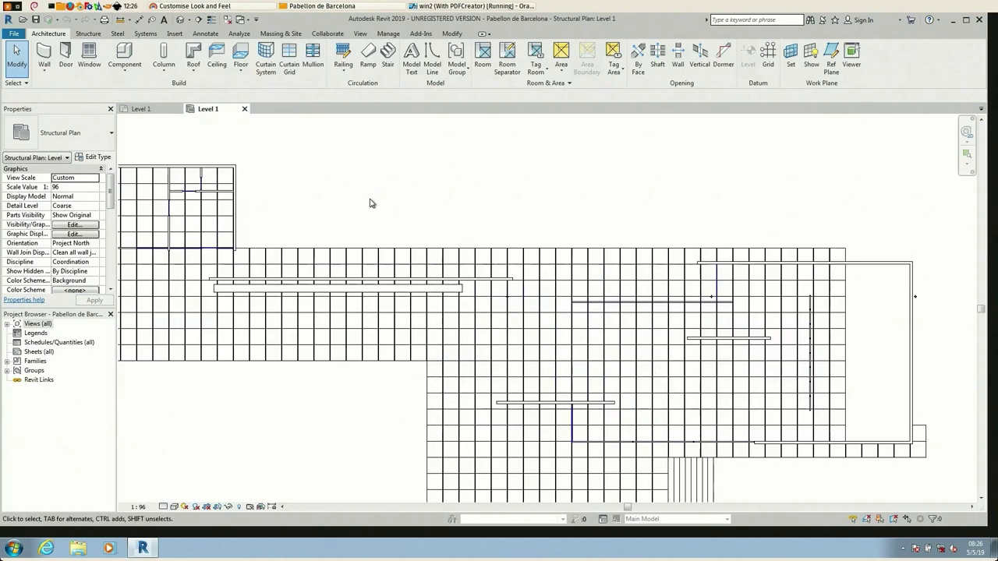
right_click(595, 137)
left_click(532, 191)
scroll(494, 174, "down", 2)
scroll(319, 168, "up", 5)
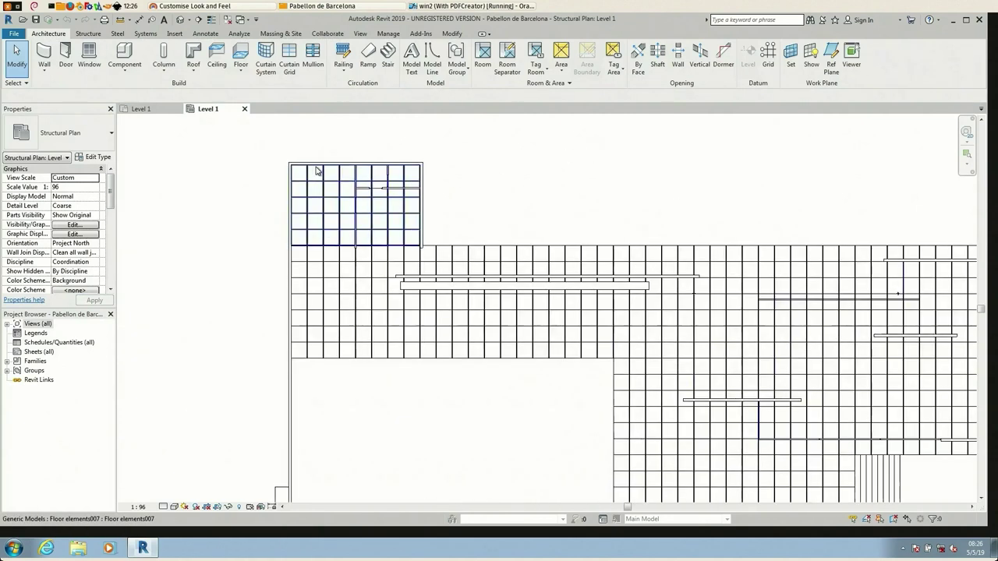
scroll(324, 173, "up", 1)
scroll(494, 142, "up", 2)
scroll(492, 142, "down", 4)
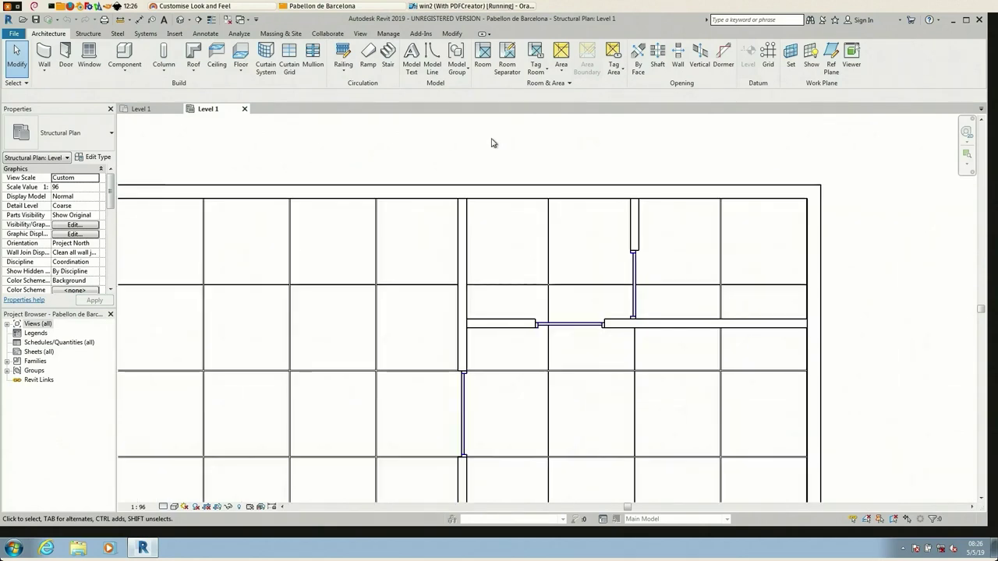
scroll(491, 171, "down", 3)
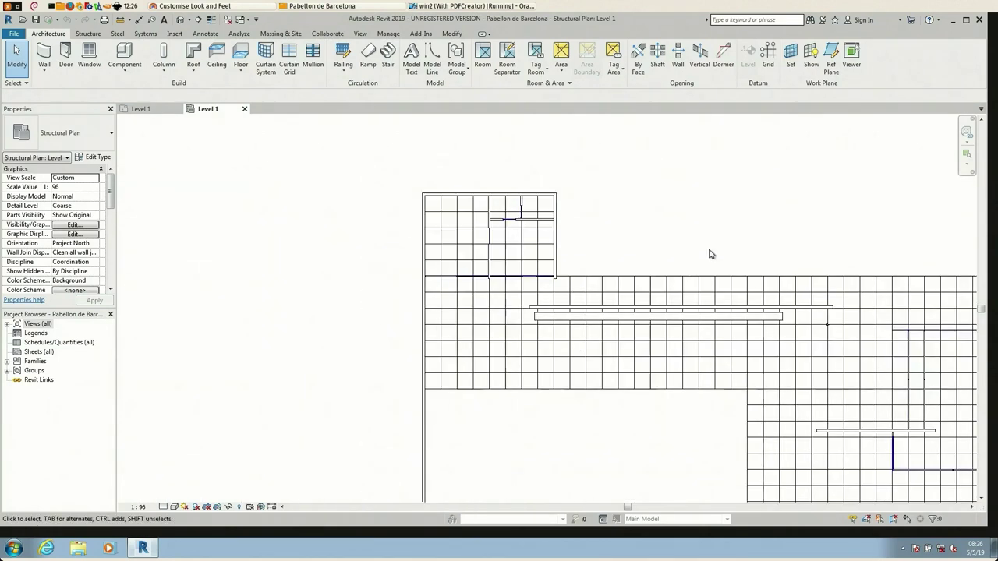
right_click(578, 161)
key("Escape")
Pan around more of the plan, then bring up the Default 3D View.
middle_click_drag(751, 234, 515, 149)
scroll(512, 148, "down", 1)
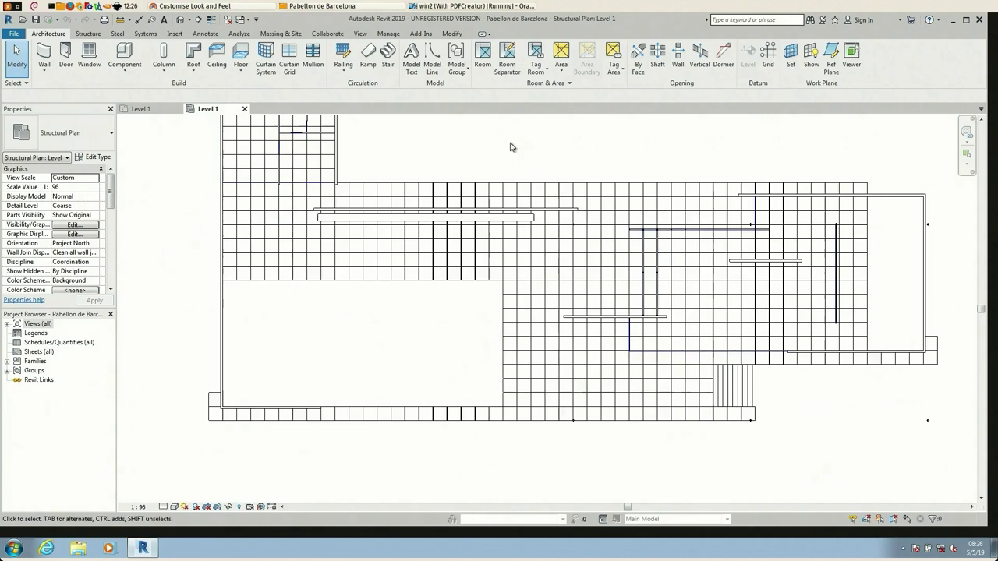
scroll(634, 334, "up", 3)
scroll(624, 330, "down", 2)
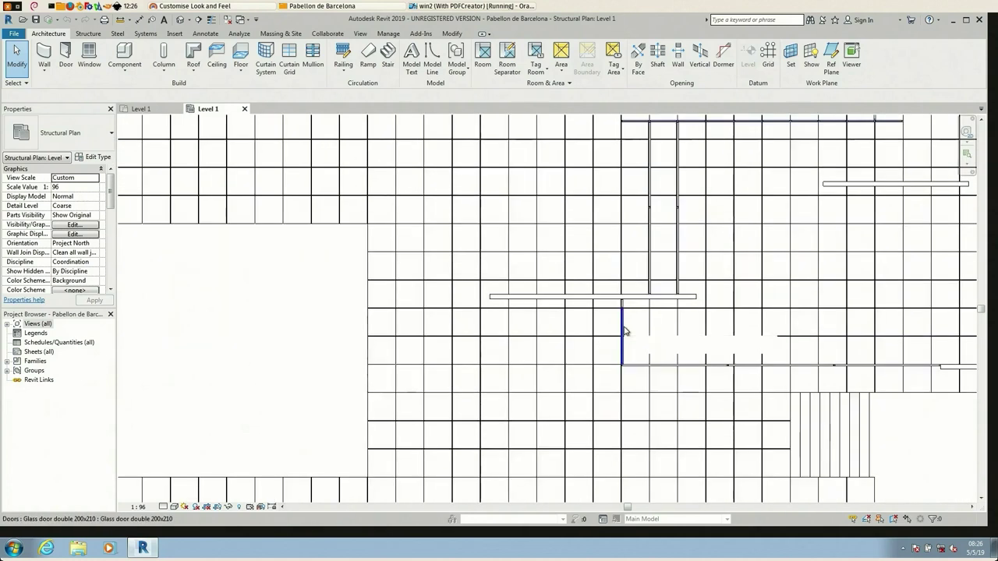
scroll(575, 161, "down", 4)
middle_click_drag(564, 138, 507, 229)
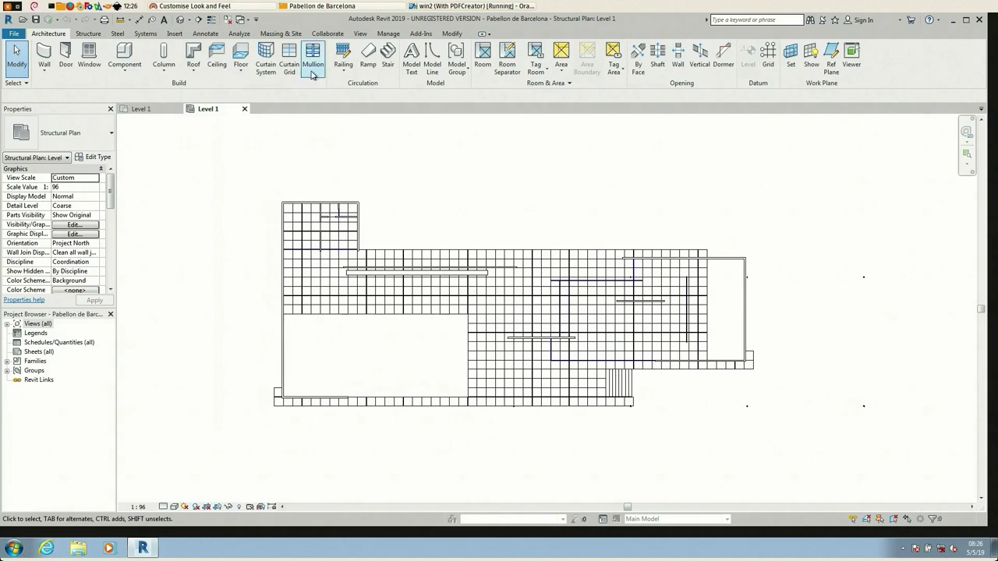
left_click(180, 20)
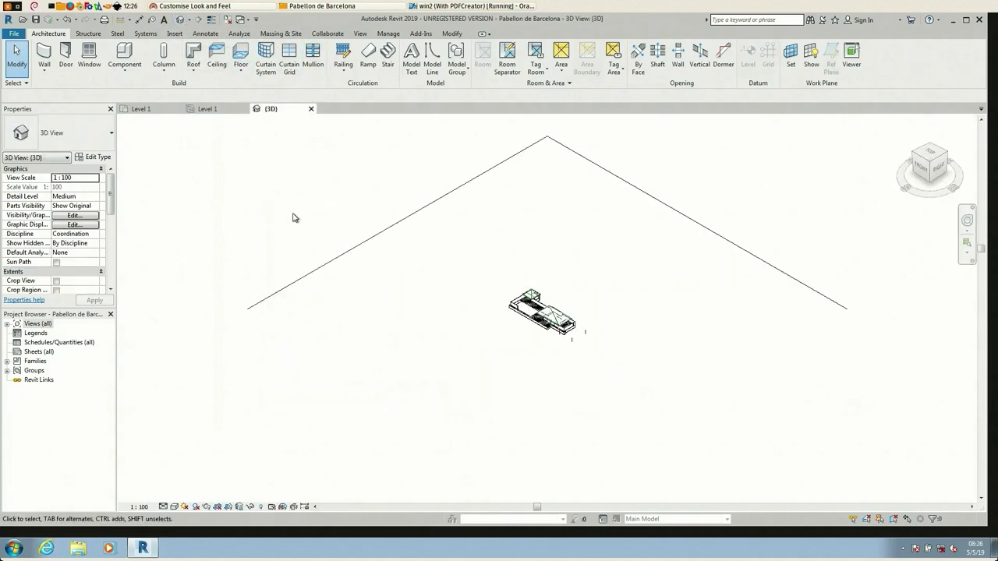
scroll(556, 338, "up", 5)
scroll(515, 352, "up", 3)
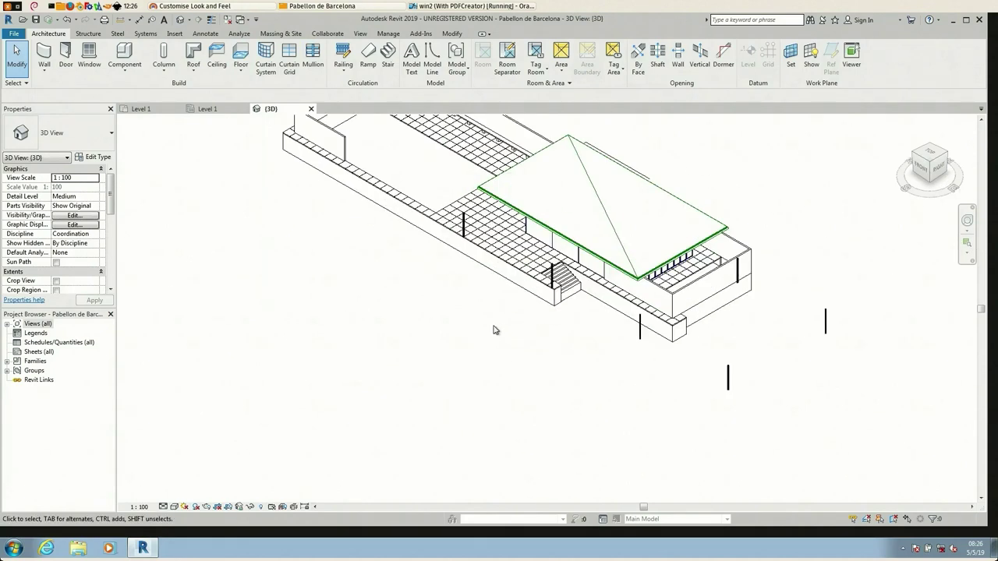
scroll(394, 290, "down", 1)
scroll(394, 290, "up", 6)
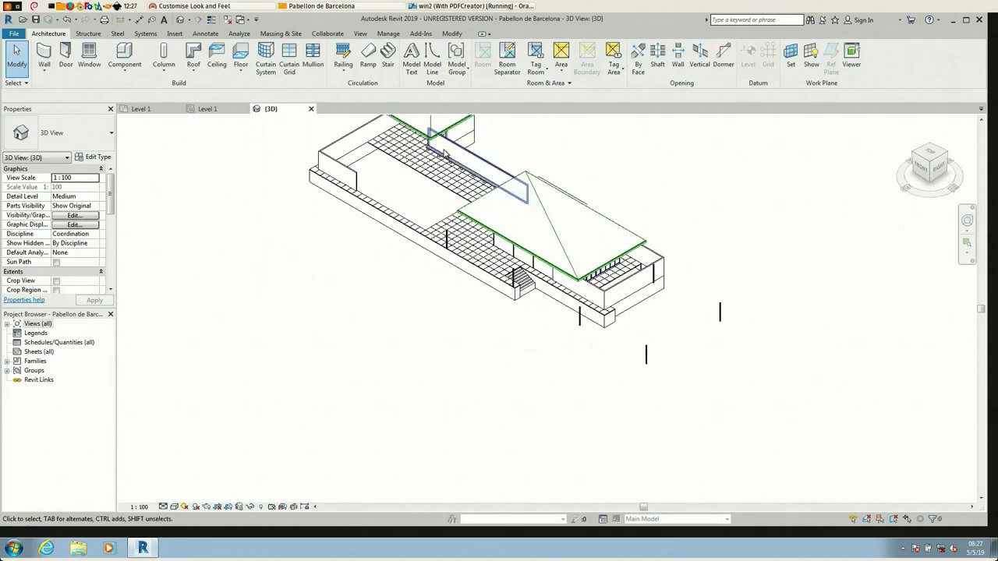
scroll(512, 403, "down", 8)
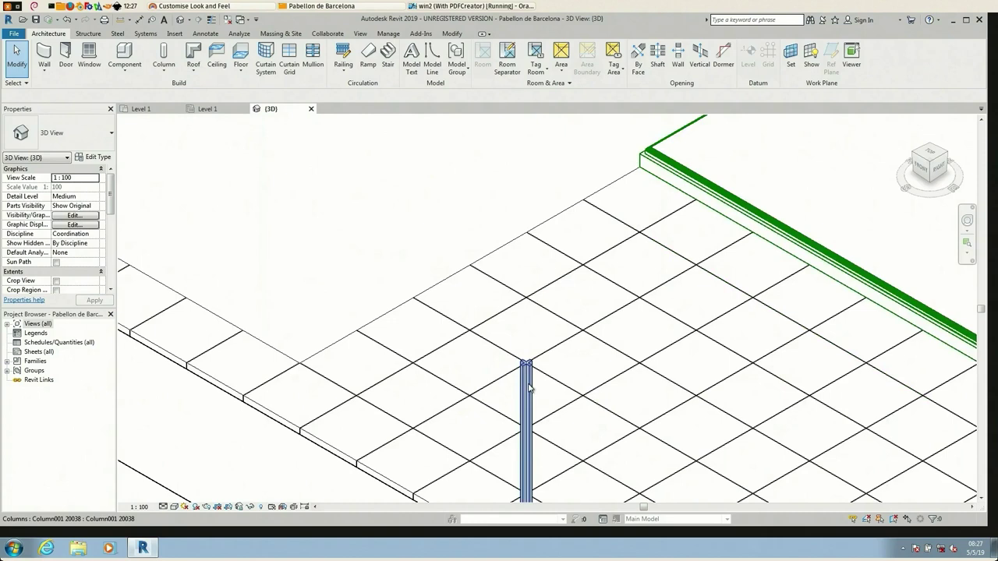
scroll(489, 371, "up", 5)
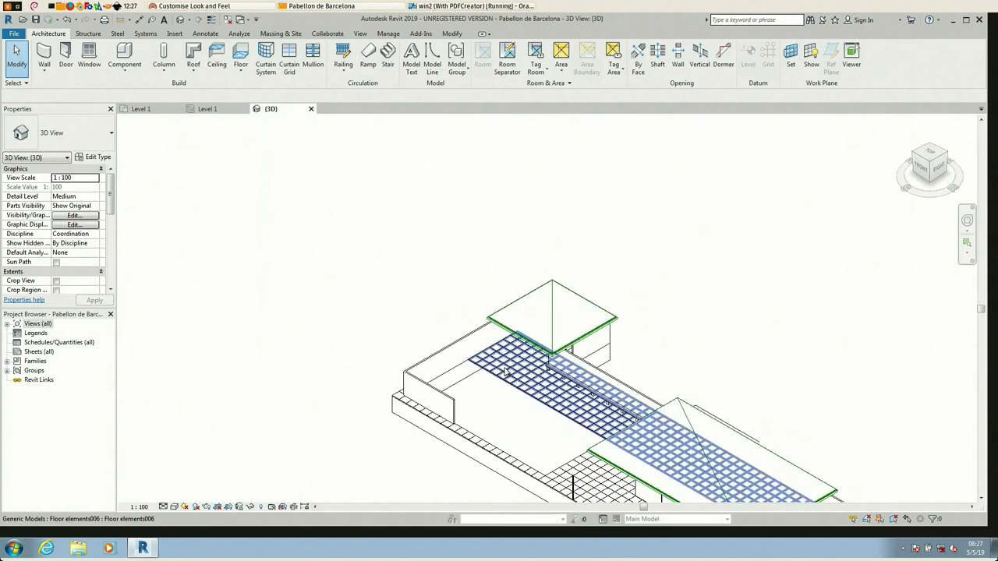
scroll(339, 216, "up", 2)
scroll(307, 148, "down", 2)
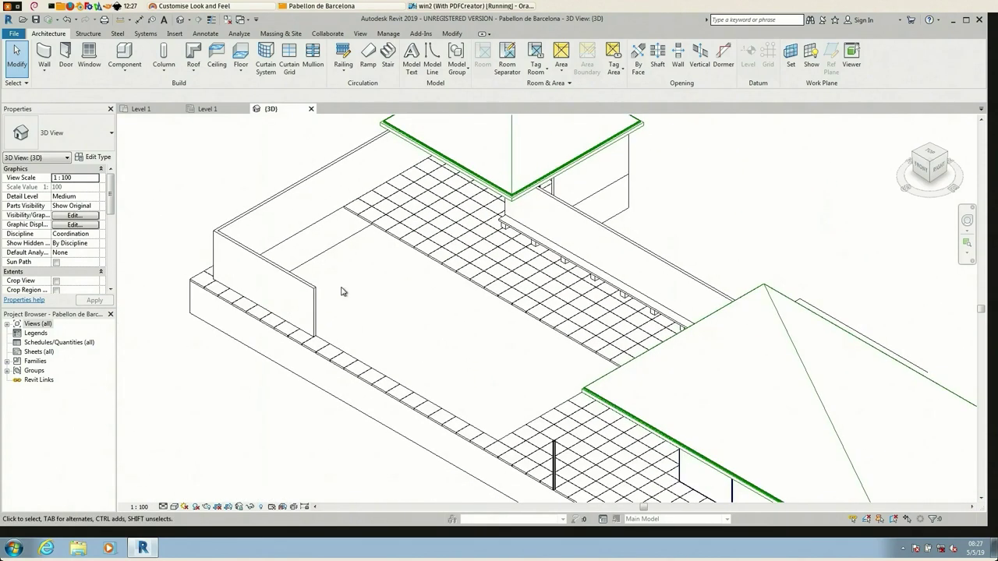
scroll(380, 316, "down", 3)
middle_click_drag(449, 351, 254, 209)
scroll(626, 343, "up", 2)
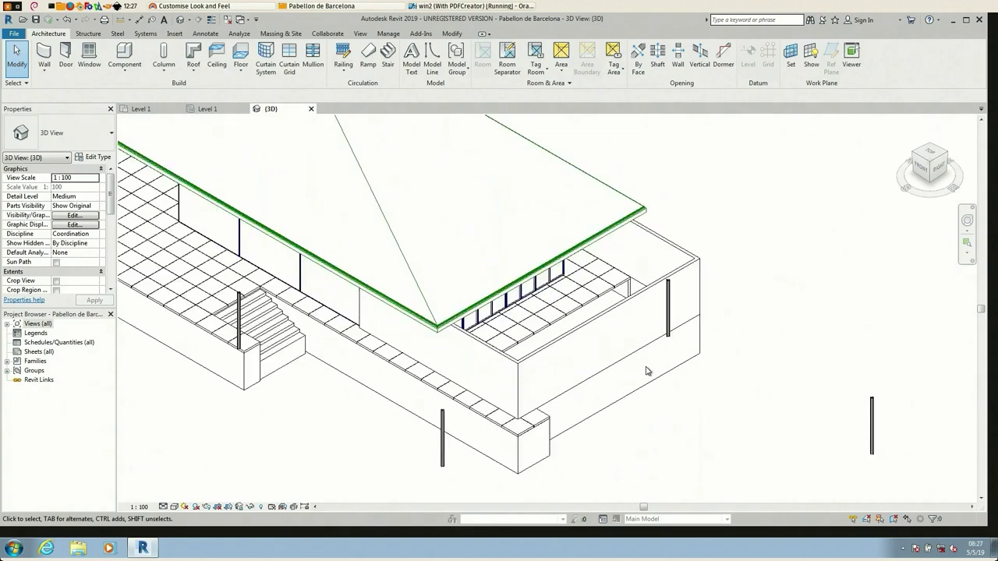
scroll(658, 353, "up", 2)
scroll(335, 285, "up", 4)
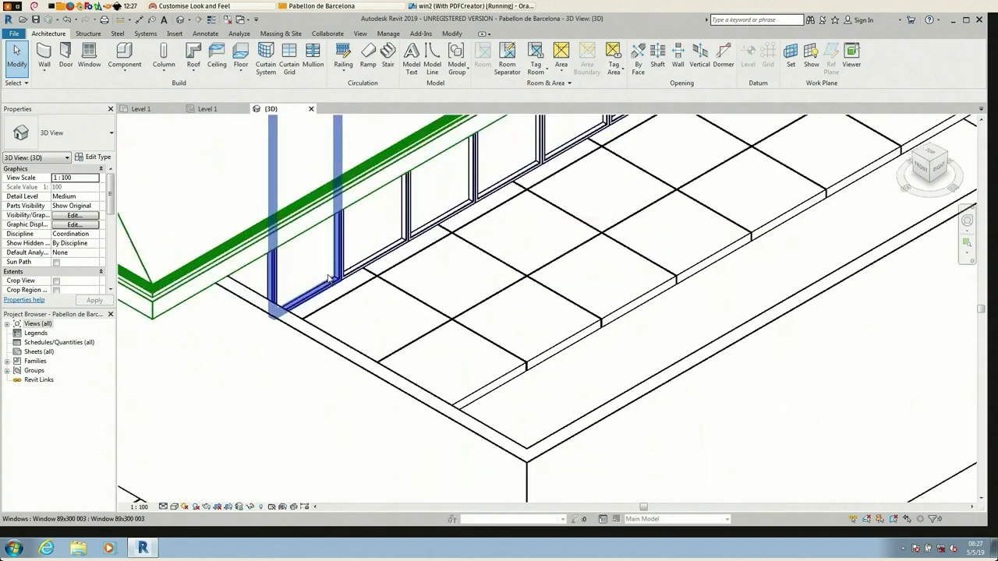
left_click(336, 285)
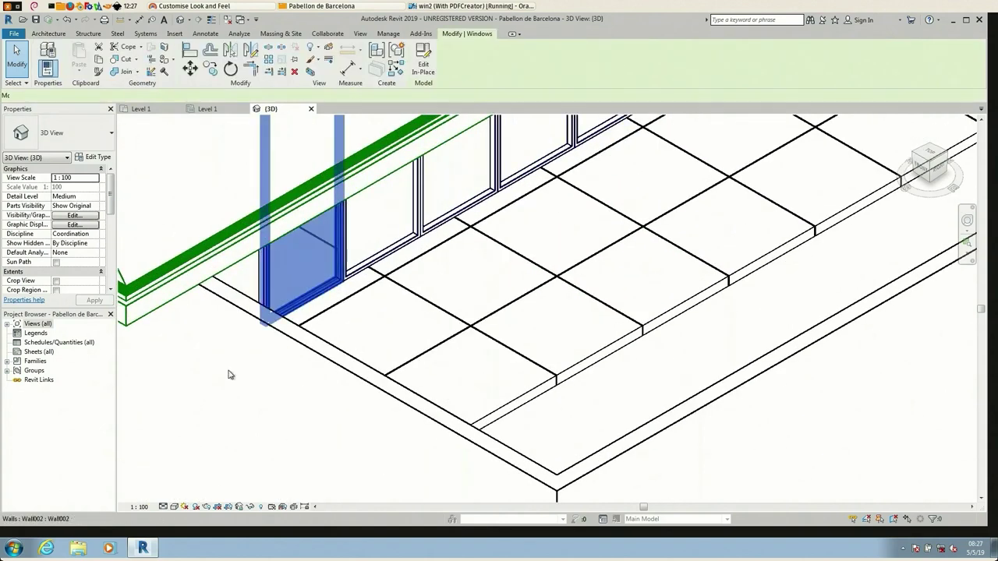
scroll(425, 374, "down", 3)
key("Escape")
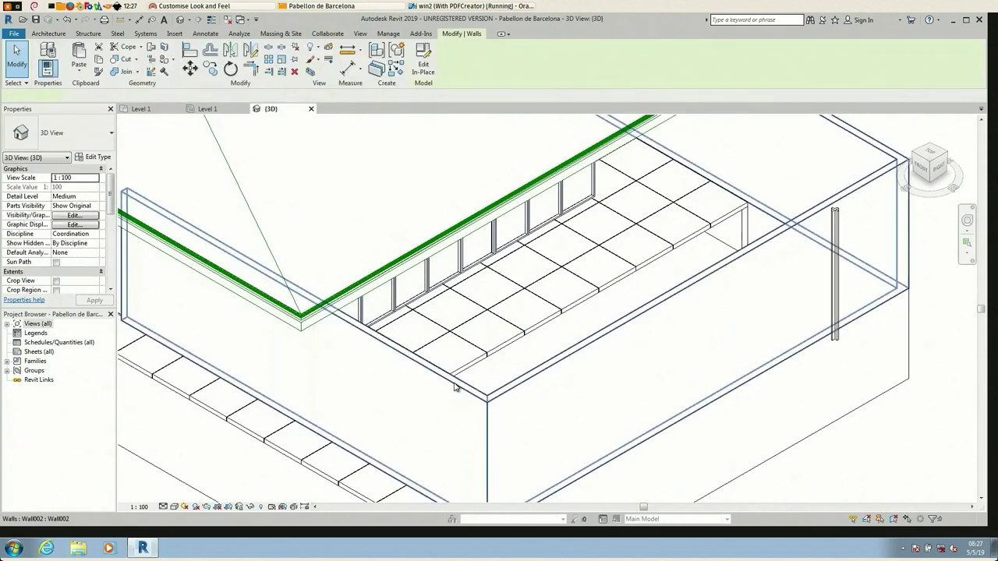
left_click(450, 391)
scroll(437, 389, "down", 4)
middle_click_drag(431, 392, 684, 431)
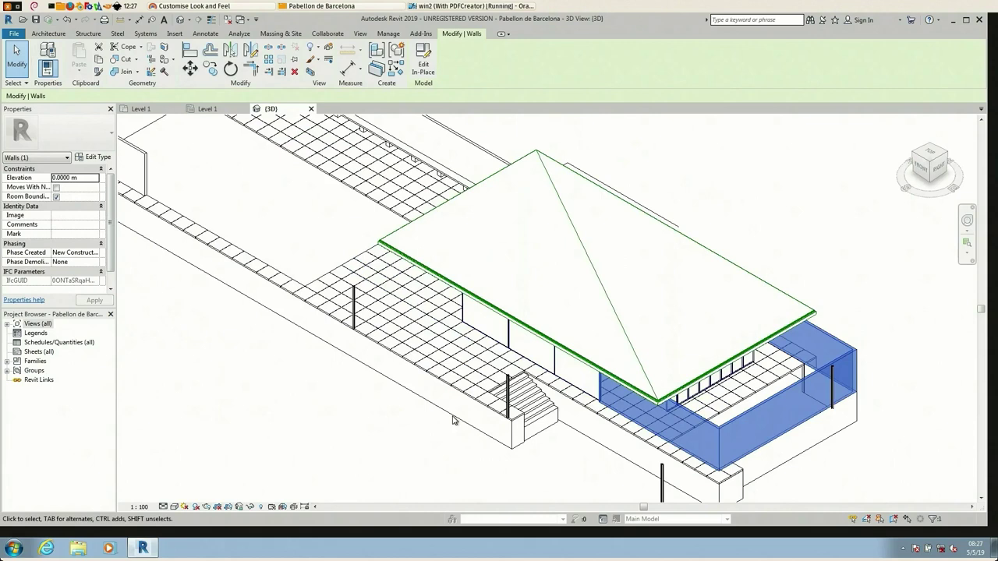
left_click(548, 420)
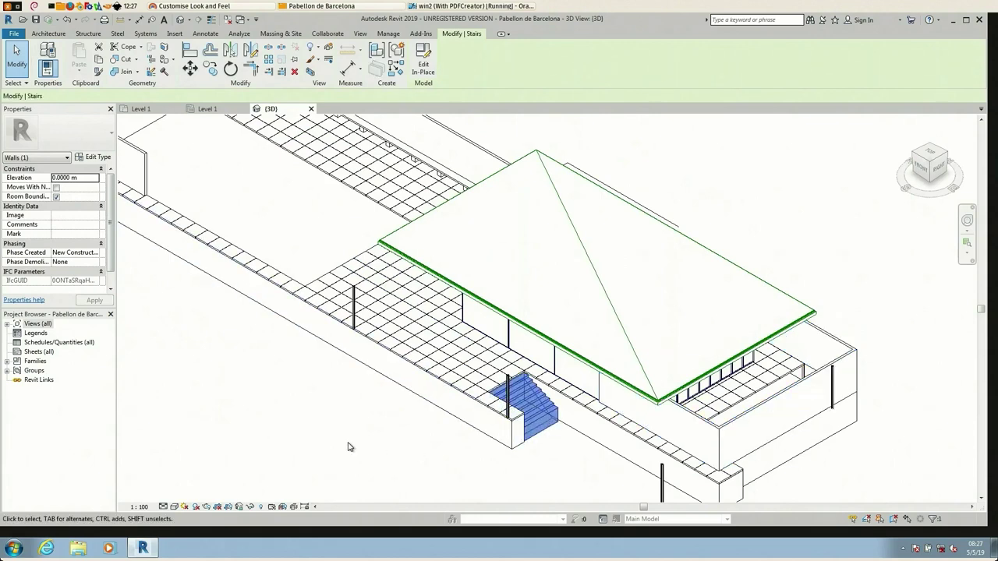
left_click(223, 325)
middle_click_drag(223, 325, 444, 503)
scroll(502, 190, "up", 3)
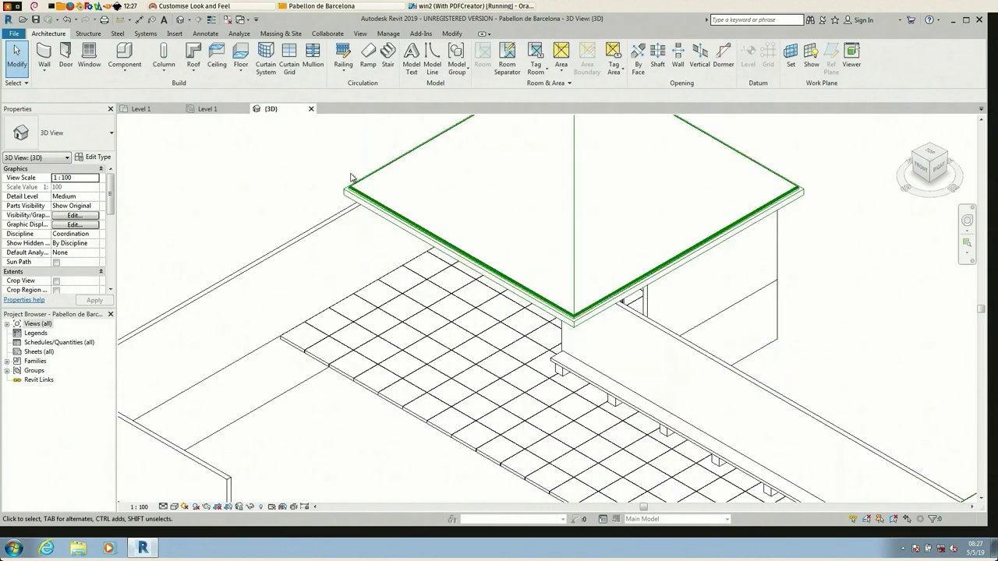
key("Tab")
left_click(647, 303)
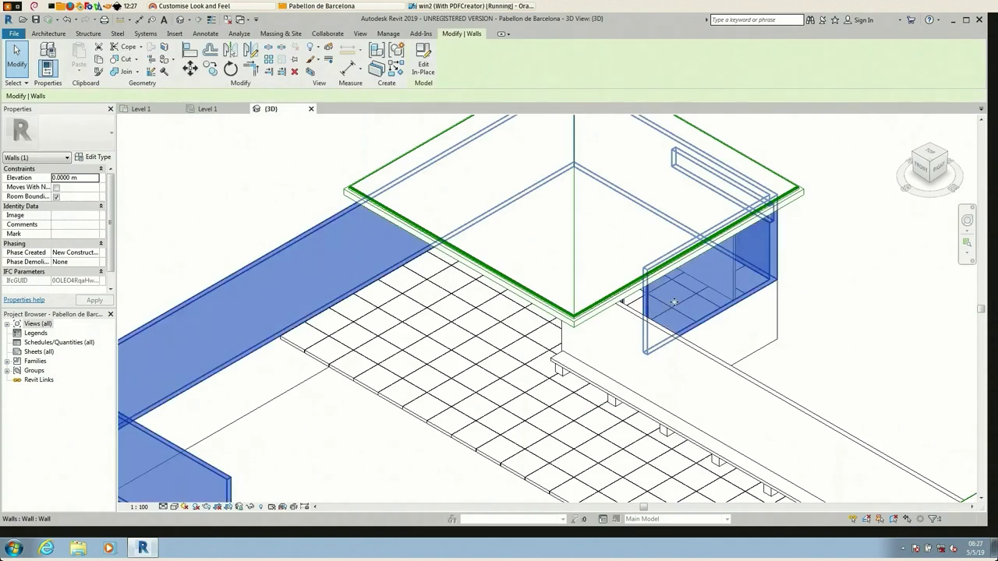
scroll(675, 302, "down", 2)
left_click(787, 304)
scroll(783, 280, "down", 2)
middle_click_drag(782, 258, 409, 205)
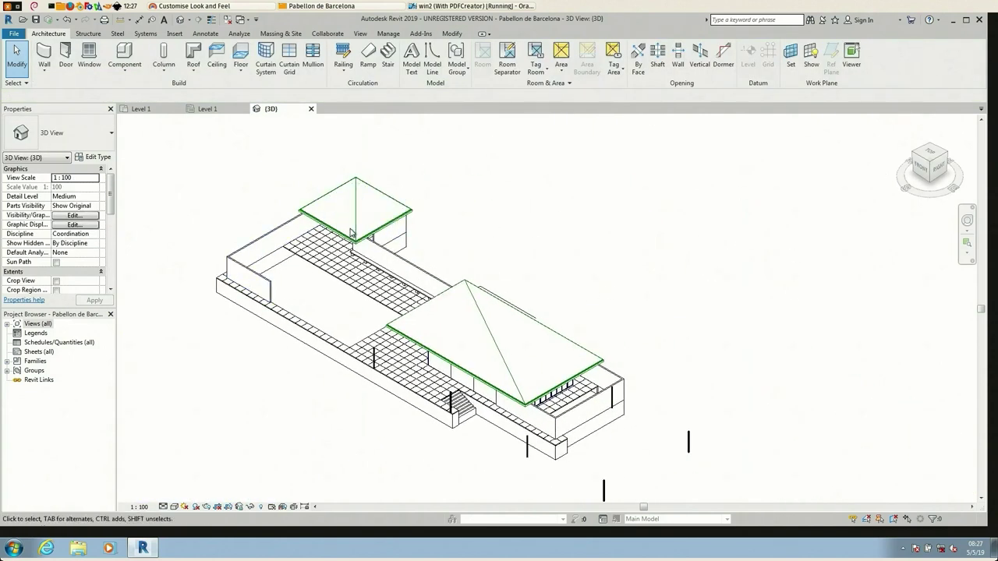
left_click(353, 231)
scroll(353, 228, "up", 5)
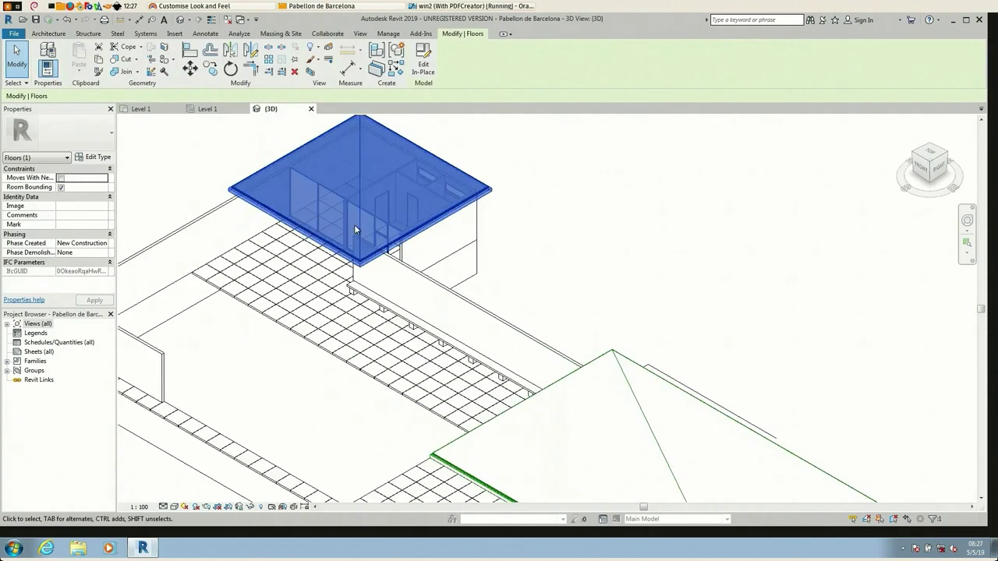
left_click(140, 151)
scroll(151, 152, "down", 3)
scroll(337, 386, "up", 5)
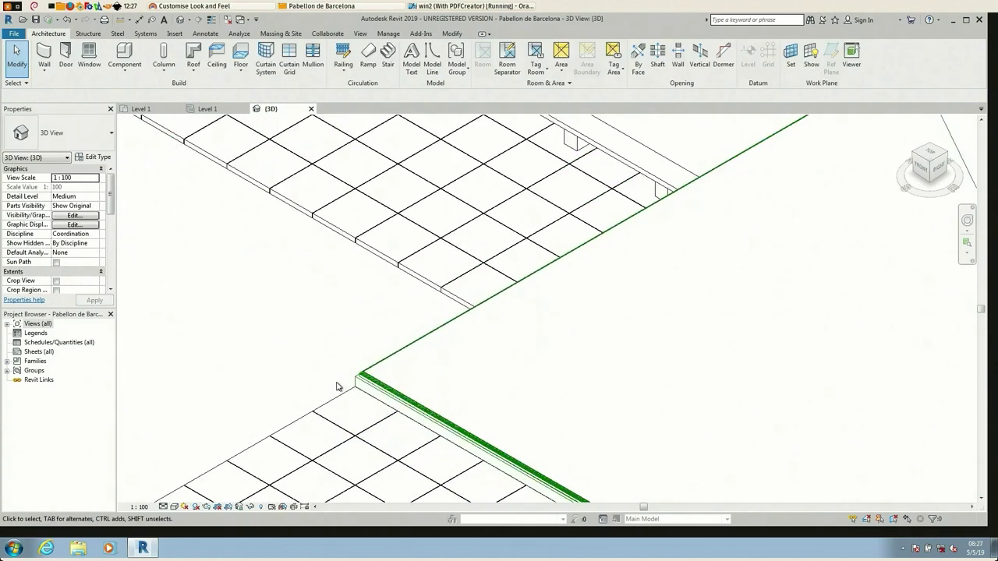
scroll(310, 363, "up", 5)
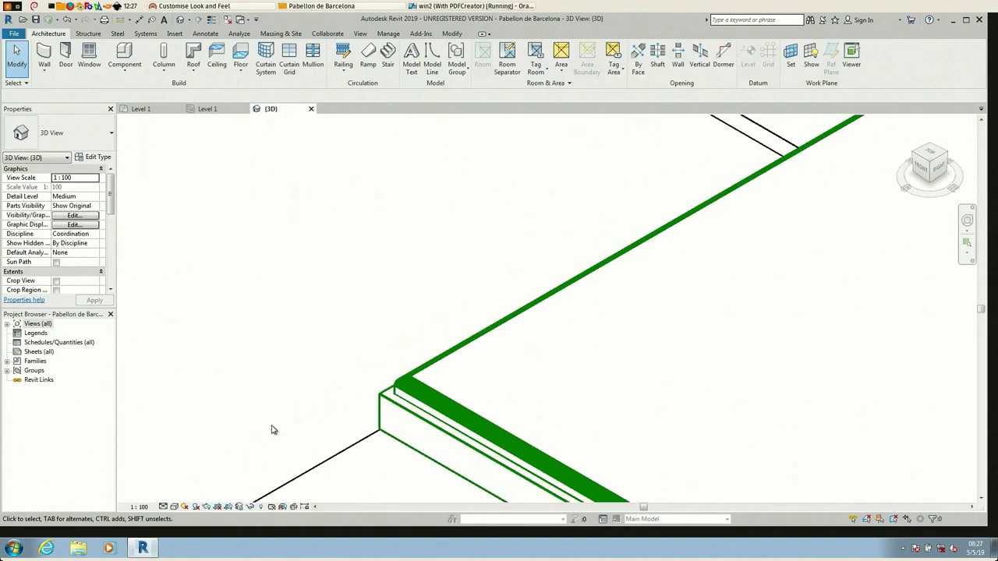
scroll(424, 487, "down", 3)
right_click(320, 146)
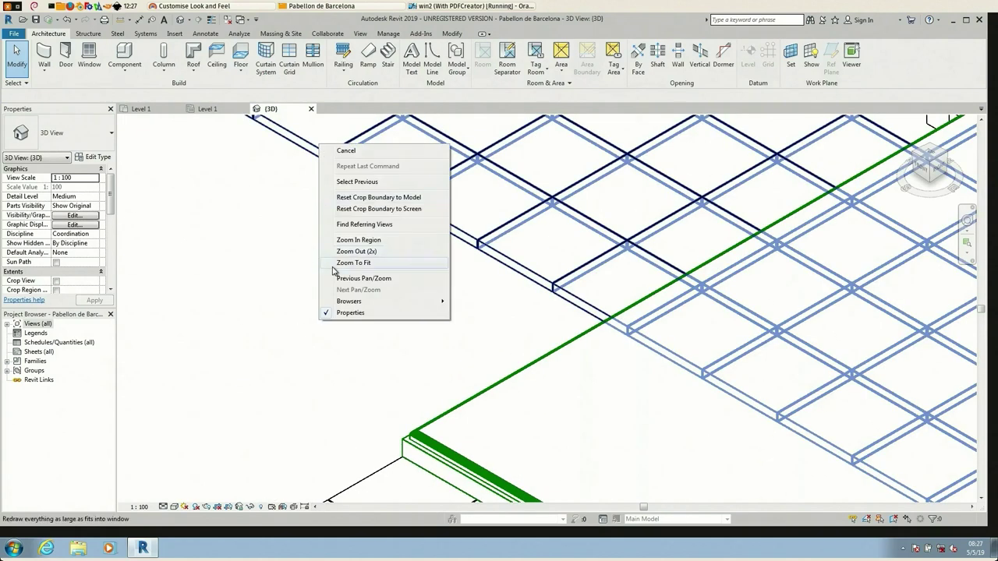
left_click(333, 268)
scroll(601, 421, "up", 2)
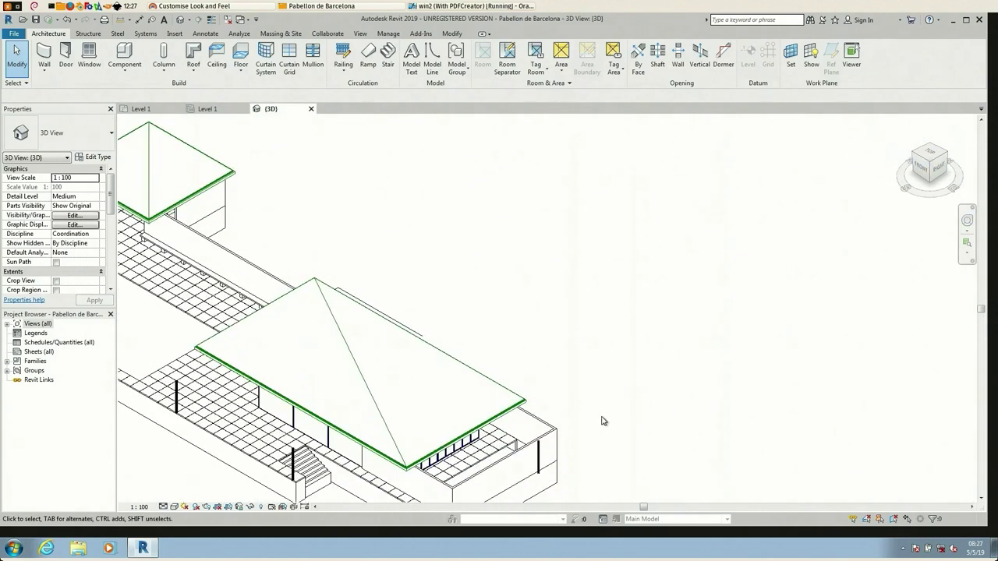
scroll(545, 393, "up", 4)
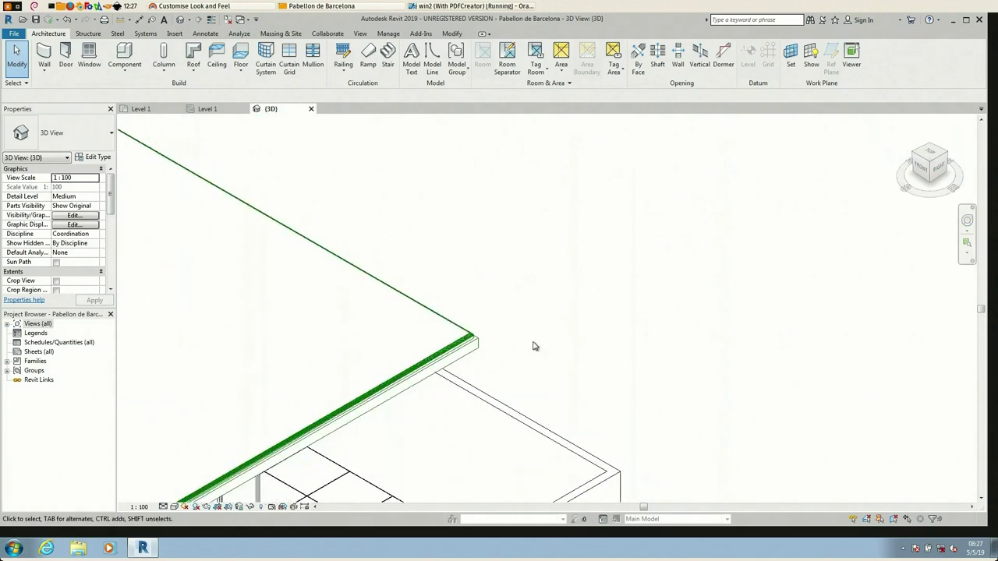
scroll(535, 345, "down", 5)
middle_click_drag(424, 225, 702, 280)
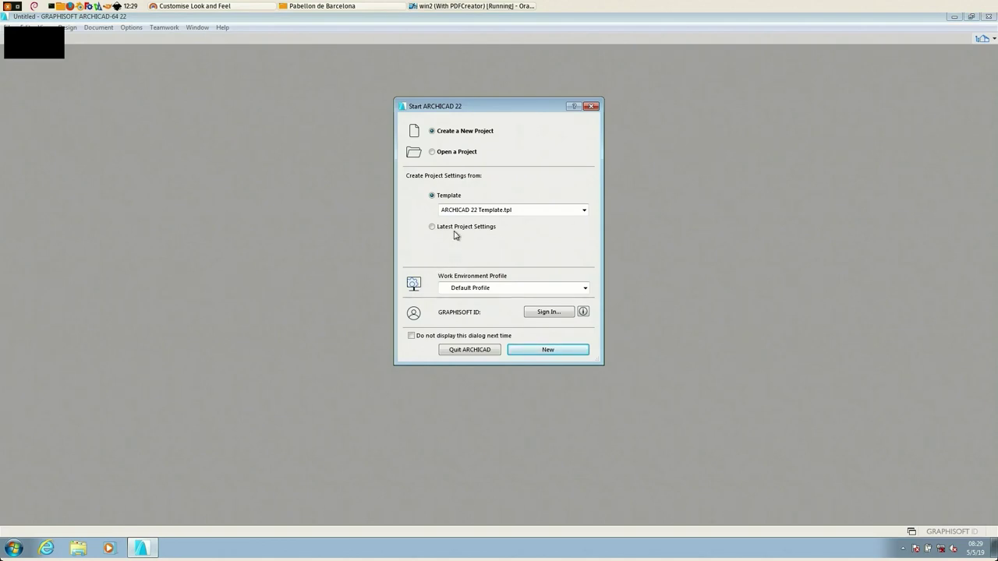
Browse to the Pabellon de Barcelona folder on the shared drive, listing only IFC Files.
left_click(443, 153)
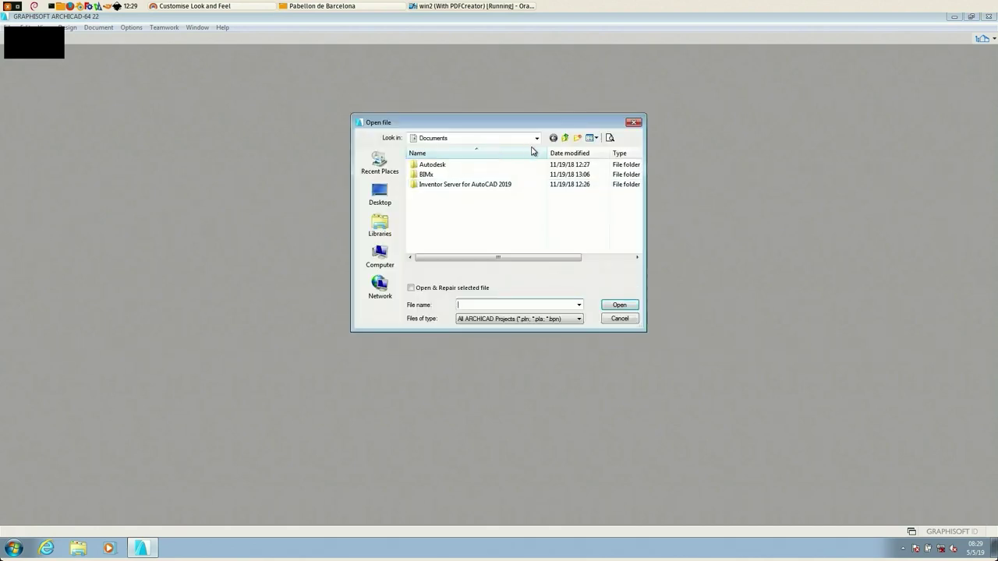
left_click(536, 138)
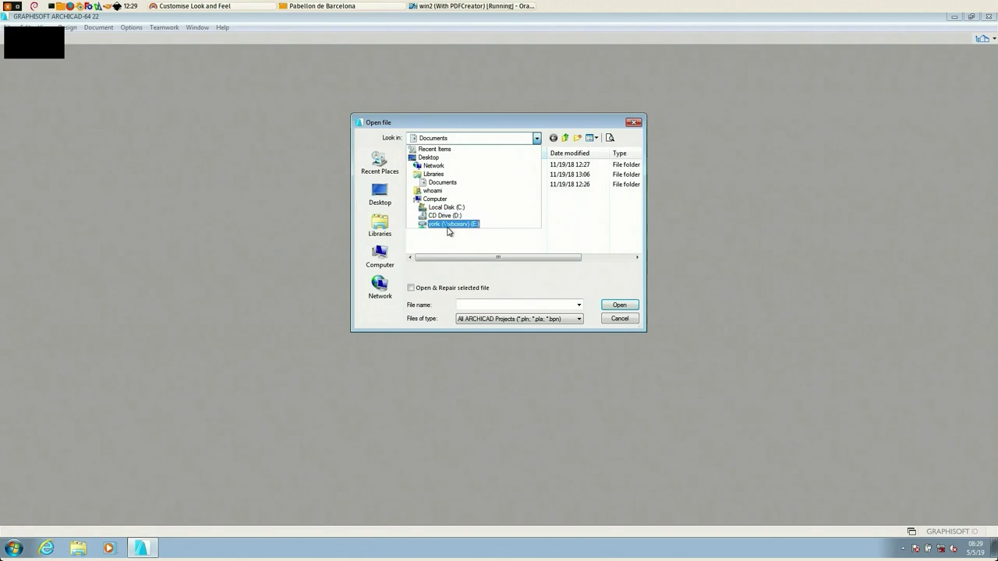
left_click(447, 229)
double_click(446, 215)
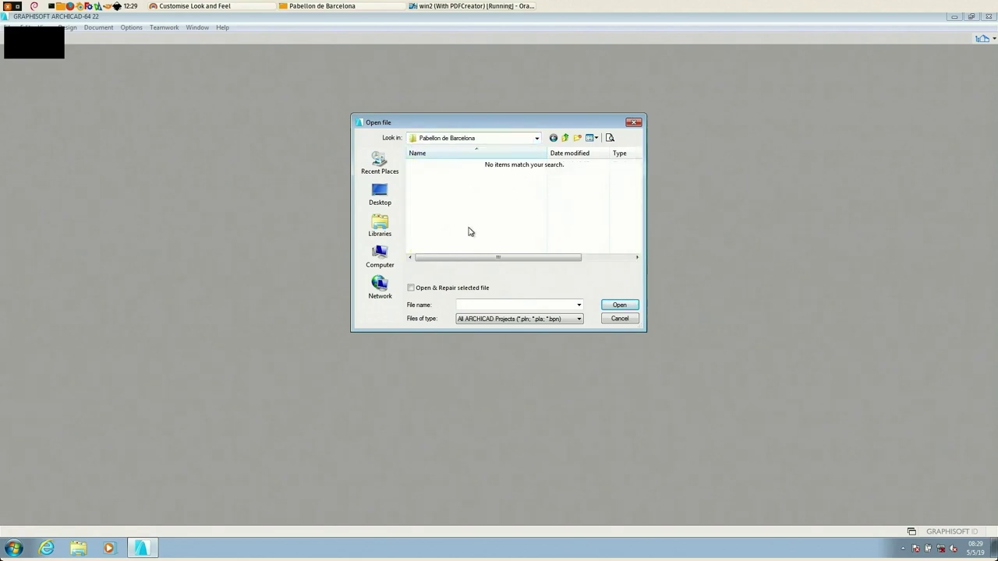
left_click(488, 322)
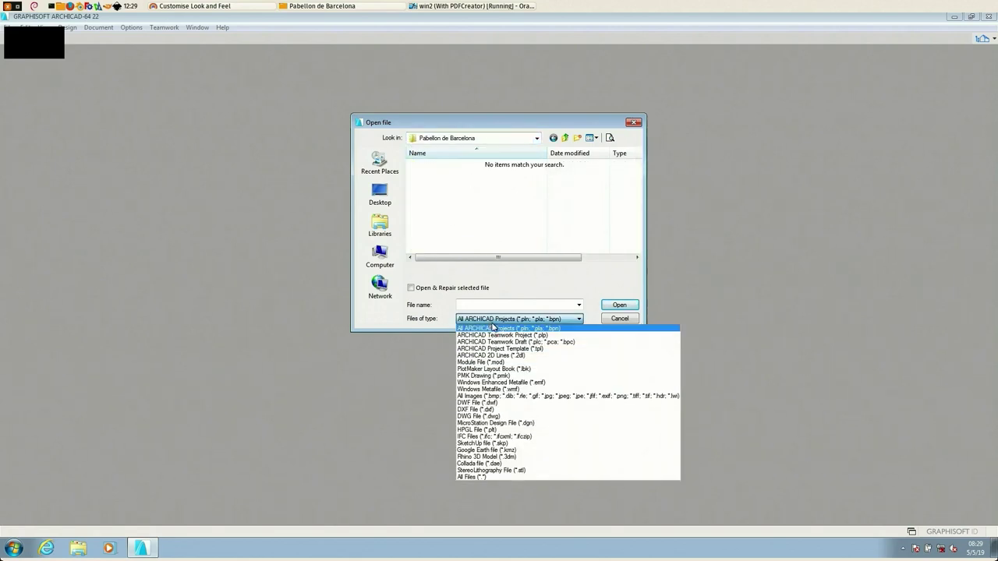
left_click(490, 437)
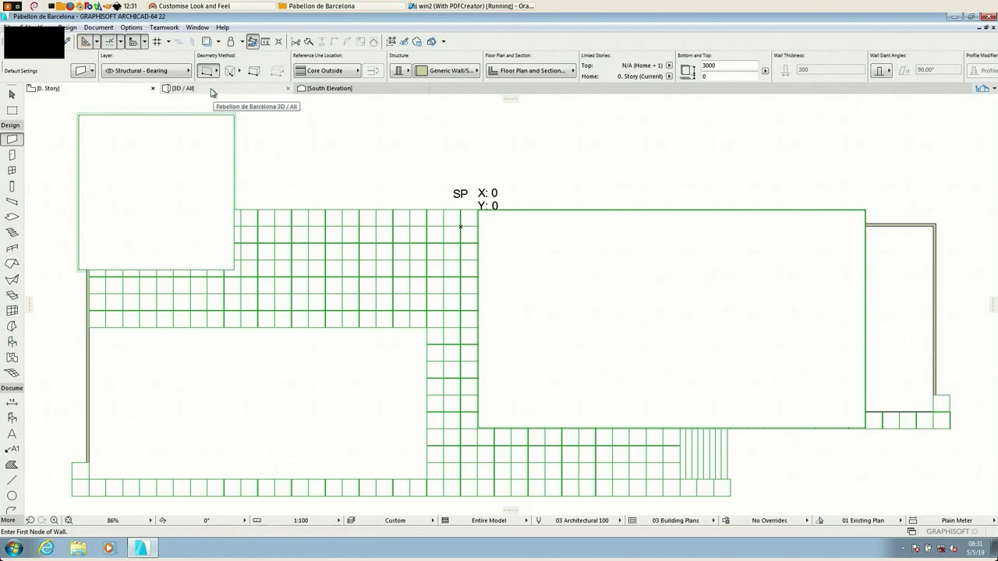
Switch to the 3D / All view and orbit the pavilion to a raised overview.
left_click(214, 90)
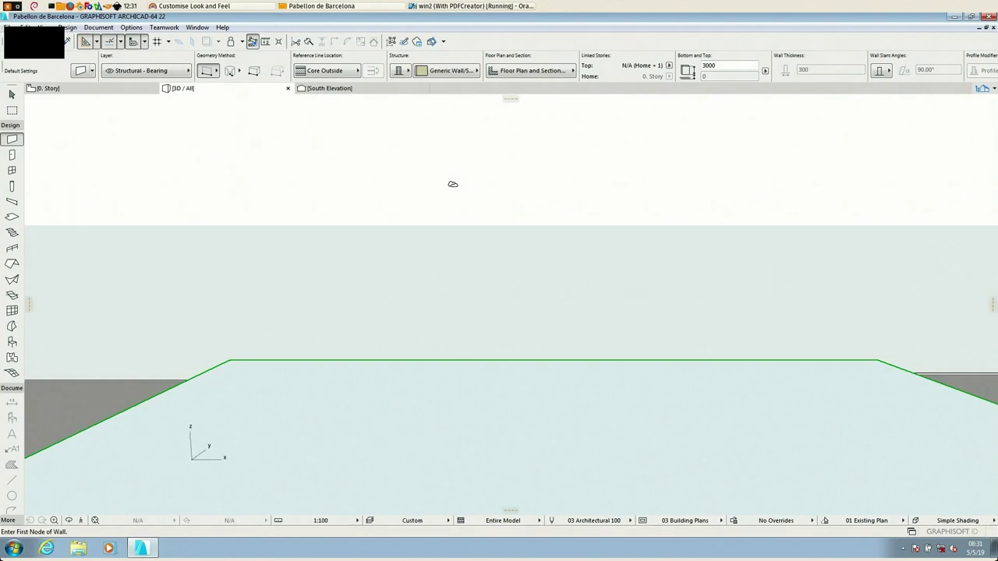
scroll(452, 184, "down", 5)
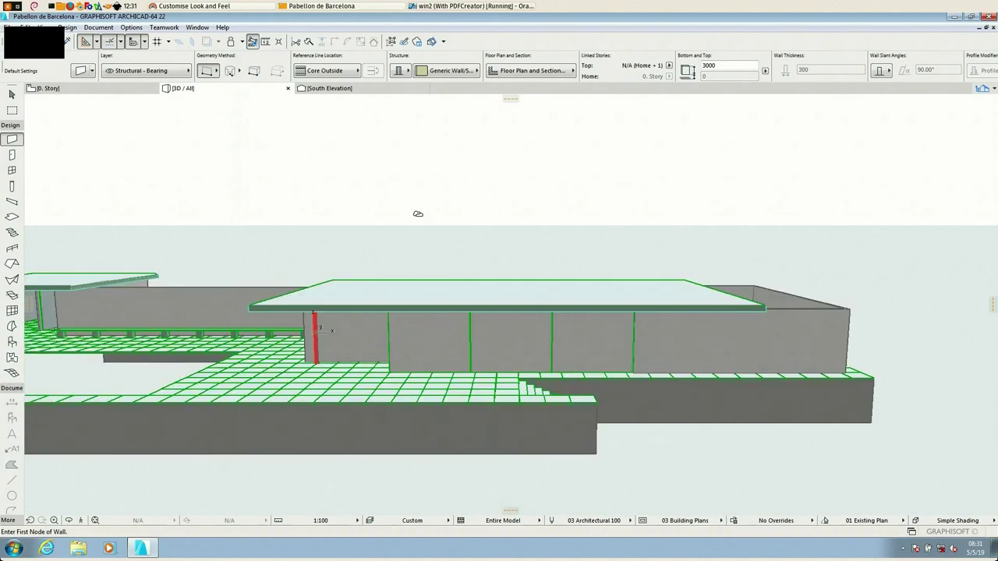
mouse_move(382, 232)
left_mouse_down()
mouse_move(327, 225)
mouse_move(343, 245)
mouse_move(427, 224)
mouse_move(421, 276)
mouse_move(319, 324)
mouse_move(282, 338)
mouse_move(207, 296)
mouse_move(173, 312)
left_mouse_up()
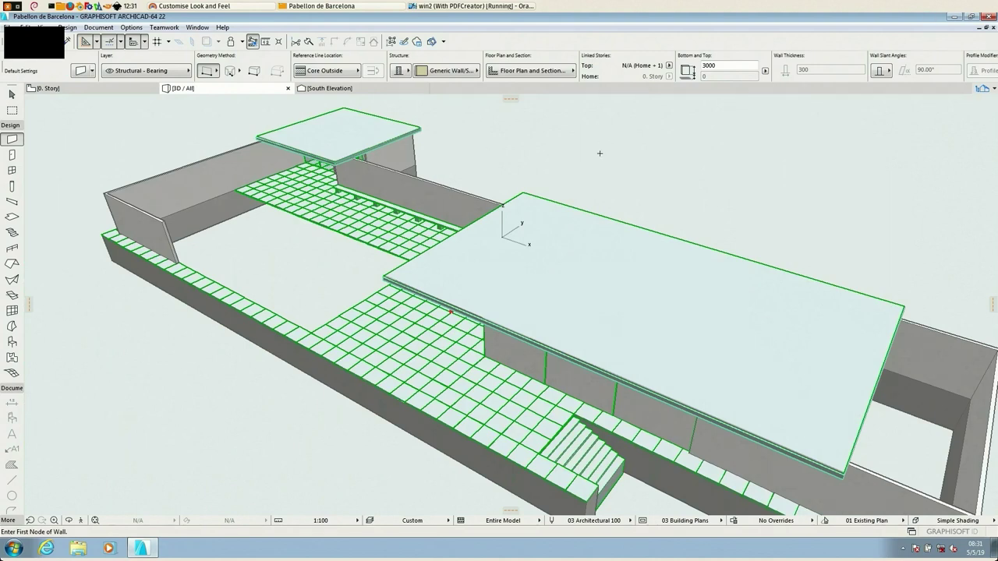
scroll(600, 153, "down", 1)
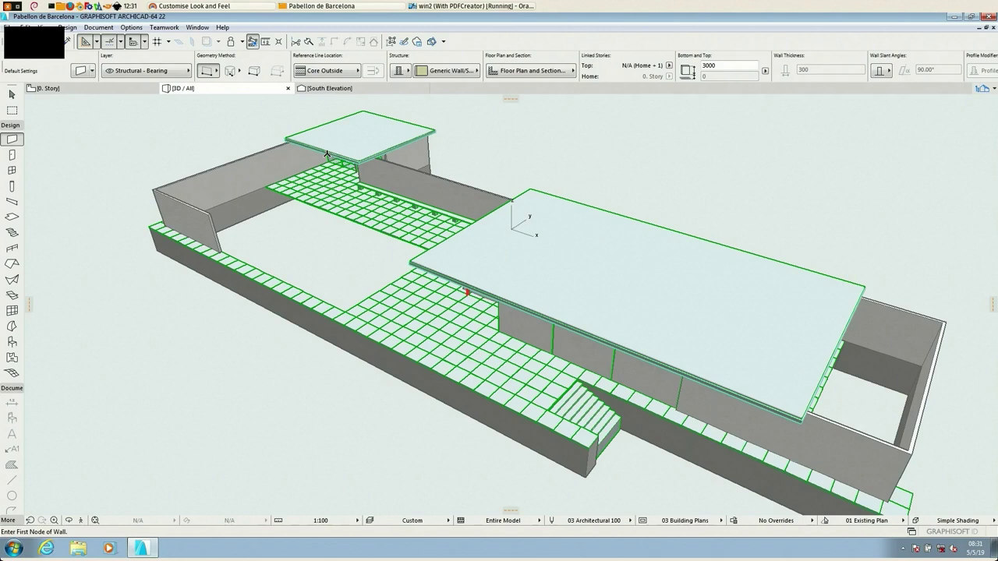
Check the 0. Story plan, return to 3D at a lower angle, and select the Arrow tool.
left_click(92, 94)
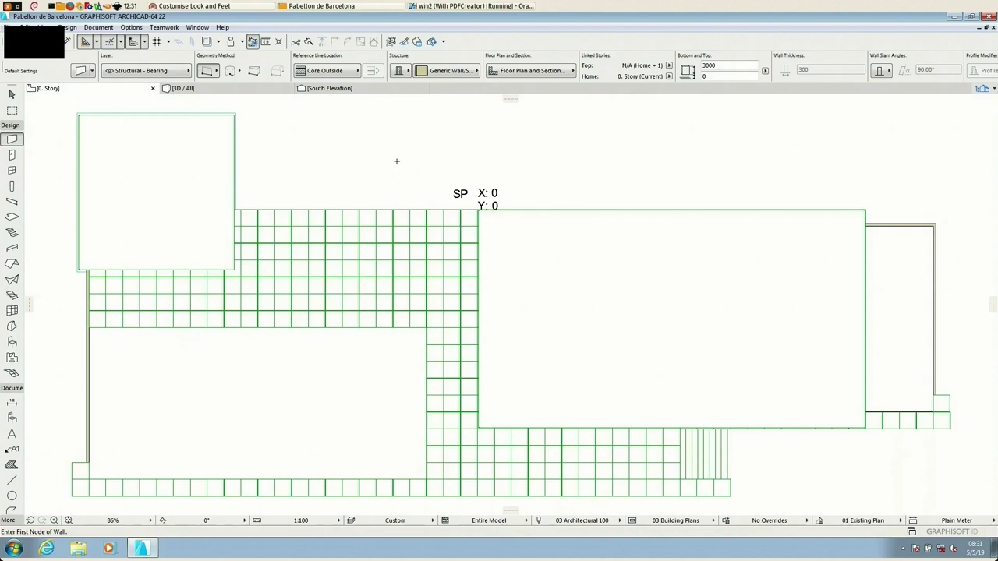
scroll(396, 161, "down", 2)
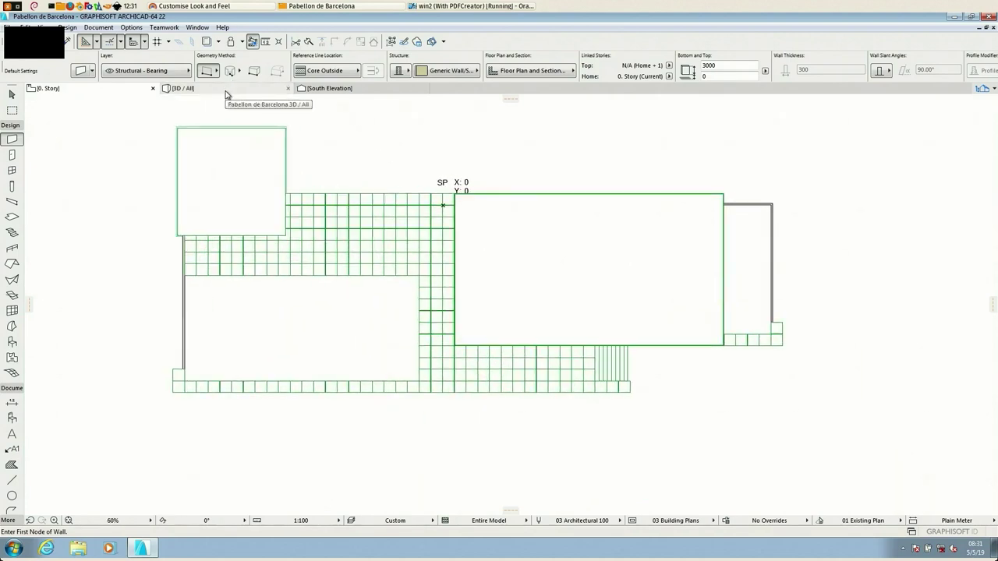
left_click(226, 92)
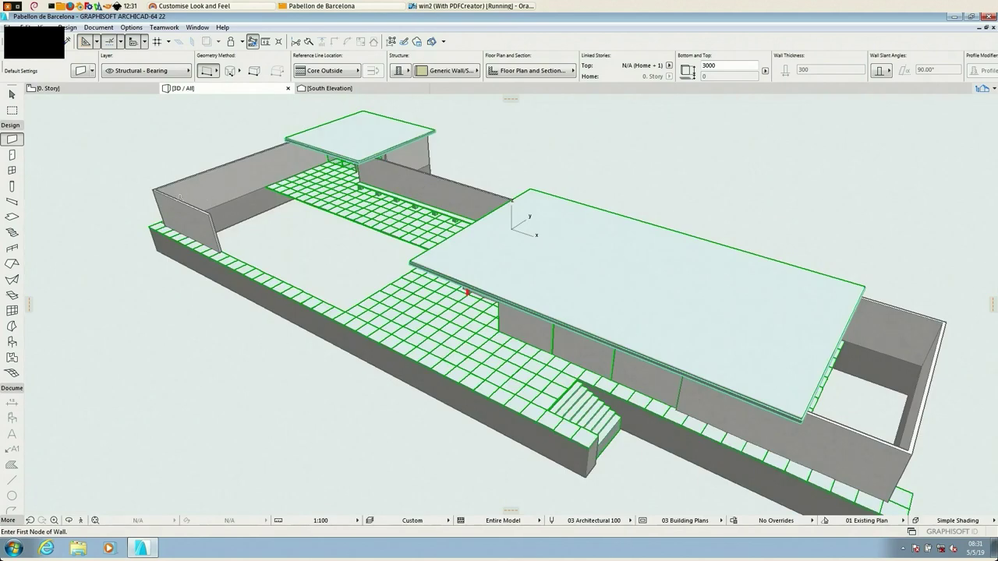
scroll(283, 127, "up", 3)
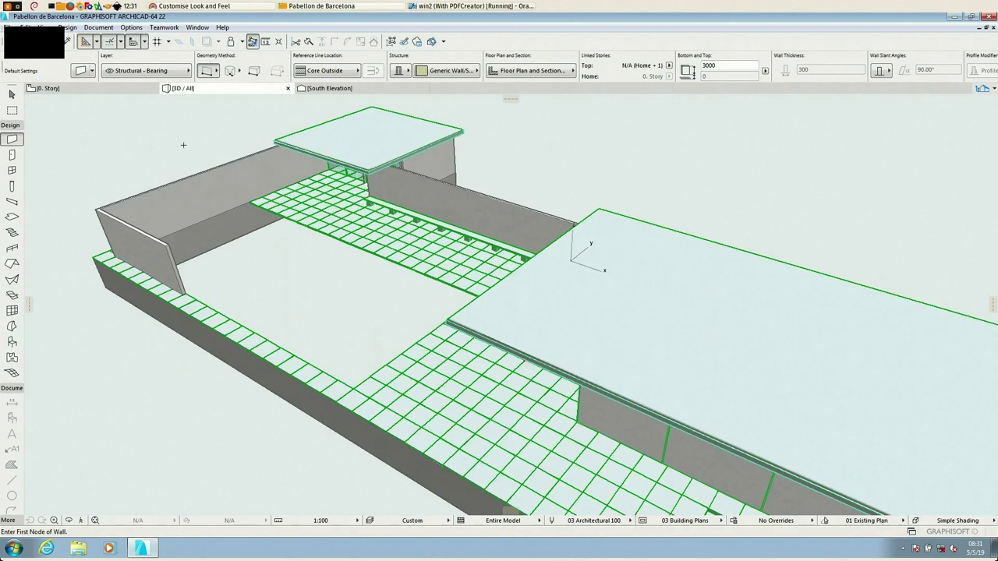
middle_click_drag(288, 293, 491, 149, "shift")
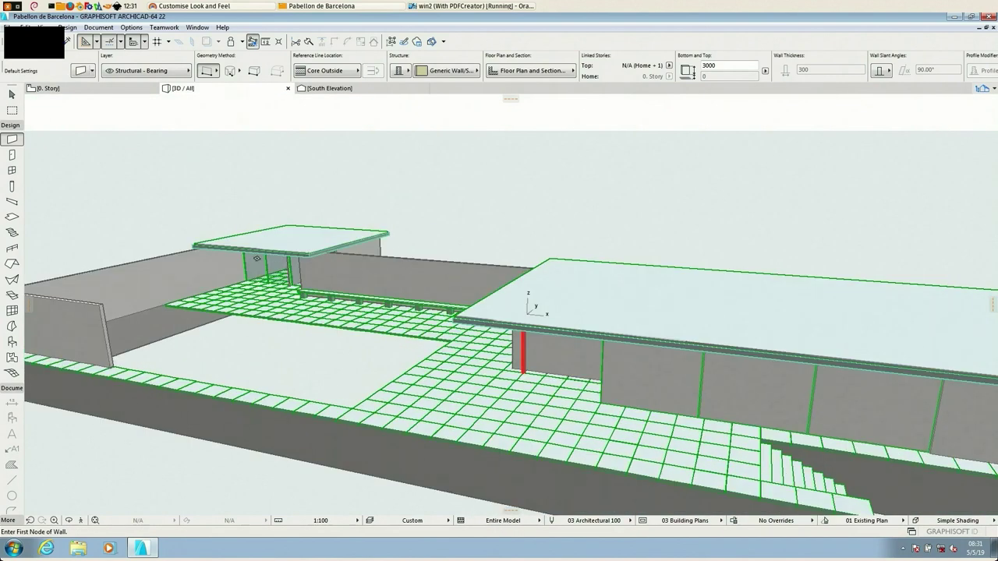
scroll(505, 218, "down", 2)
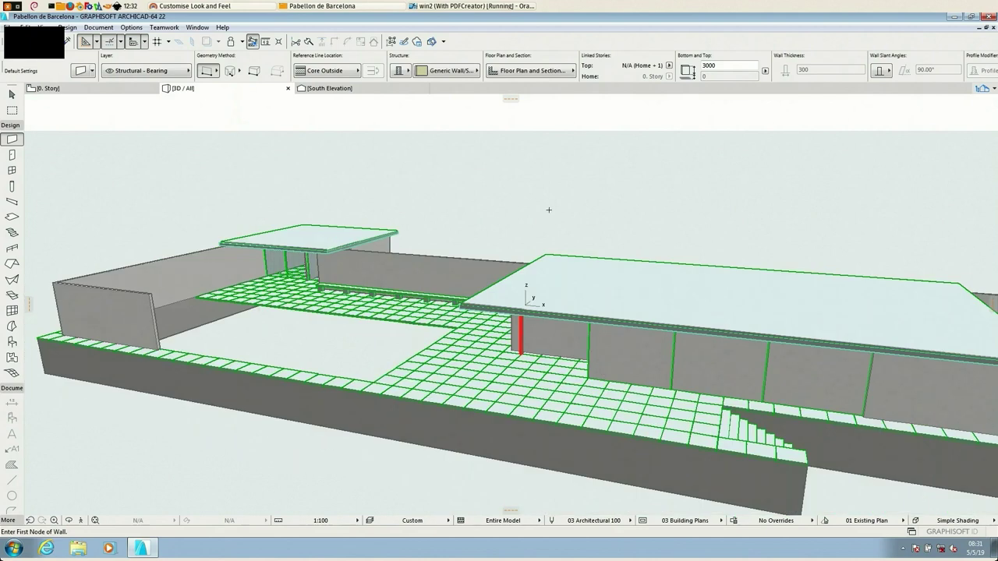
key("Escape")
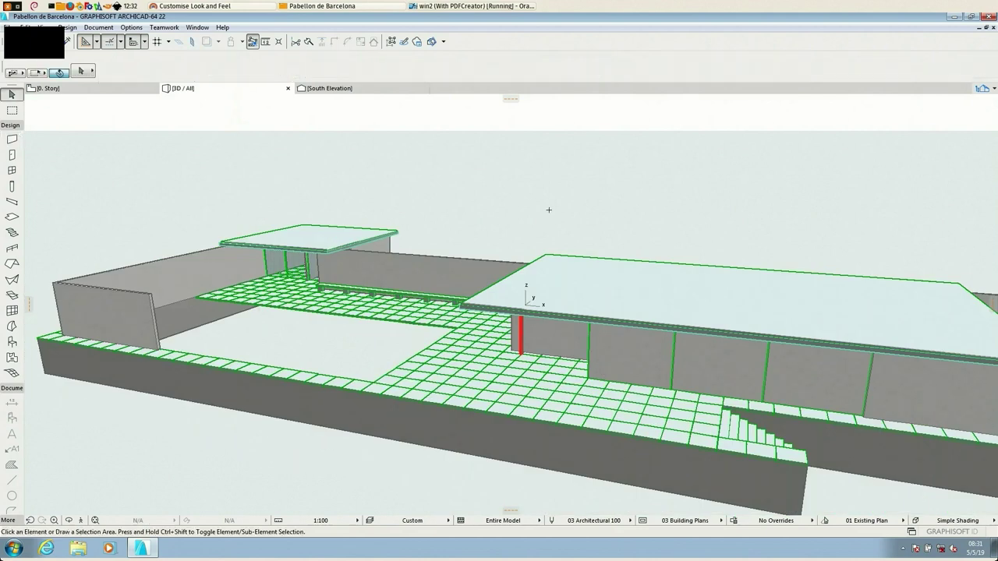
left_click(597, 360)
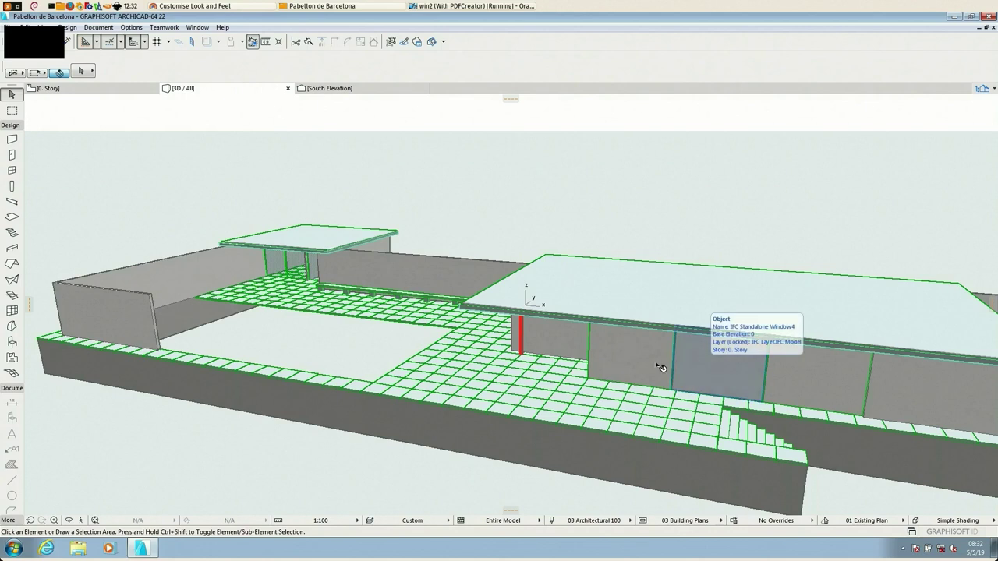
mouse_move(524, 337)
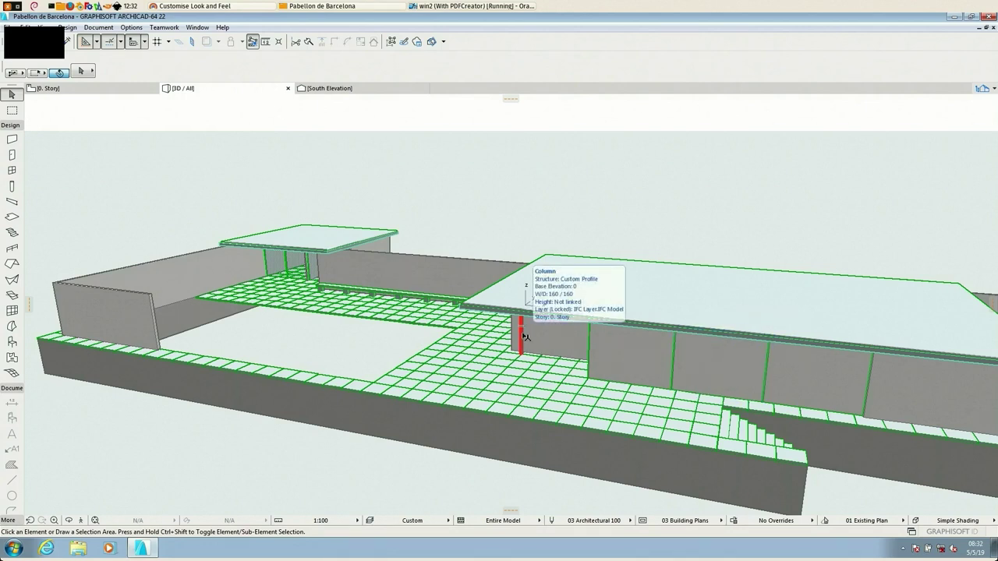
mouse_move(613, 359)
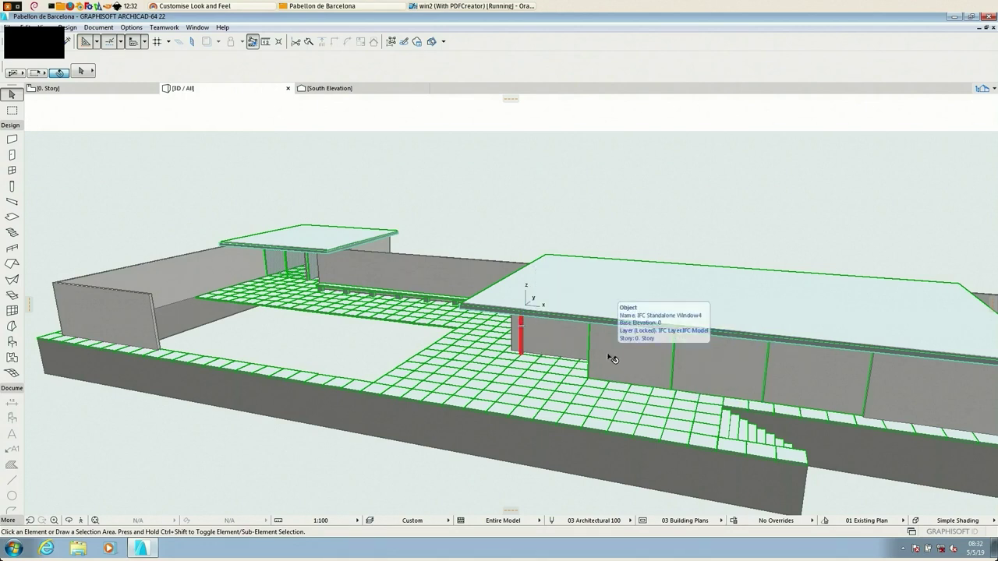
mouse_move(726, 363)
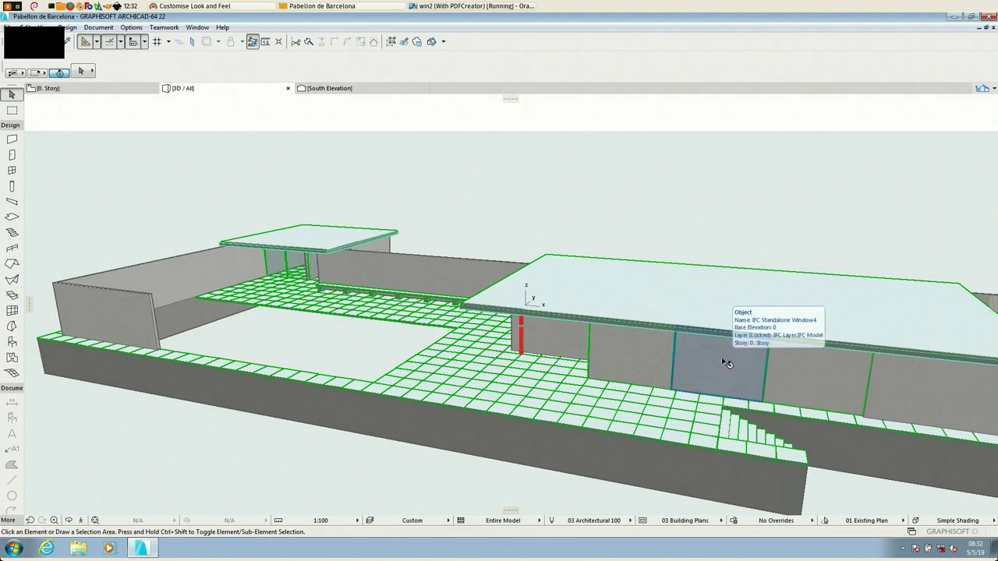
mouse_move(273, 267)
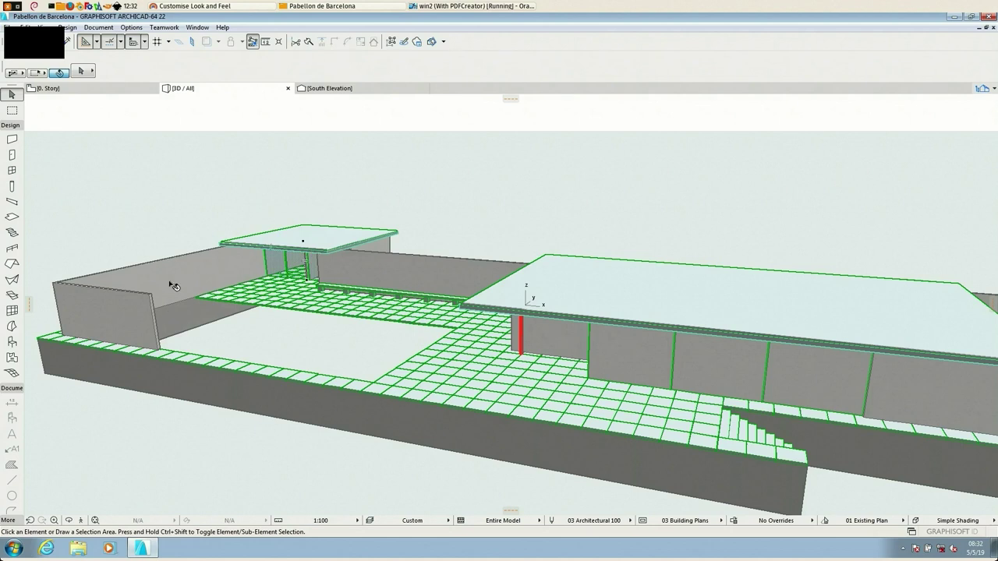
Close ARCHICAD and the empty Unnamed document, then drag Barcelona.ifc into FreeCAD's 3D view.
mouse_move(173, 286)
left_click(988, 17)
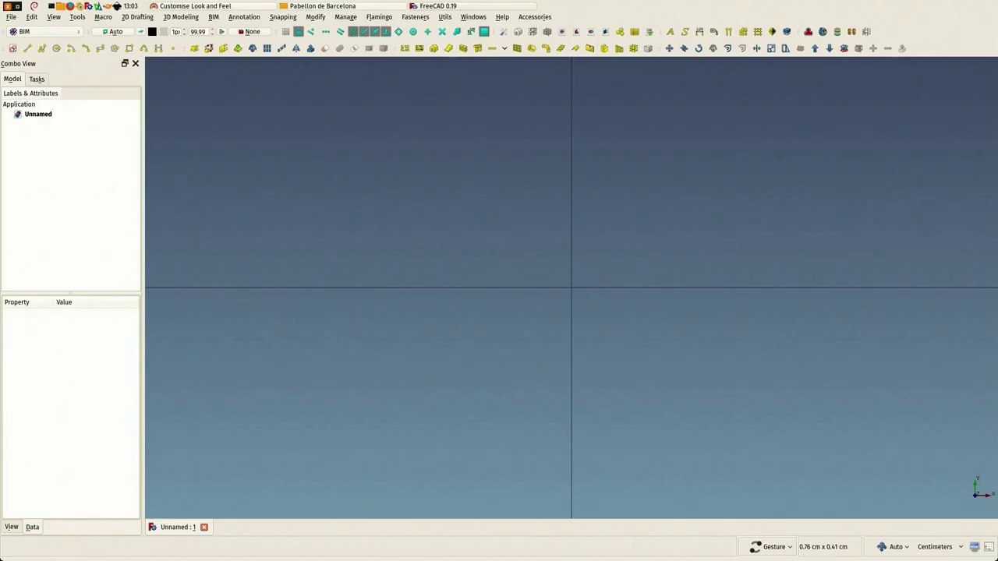
left_click(203, 527)
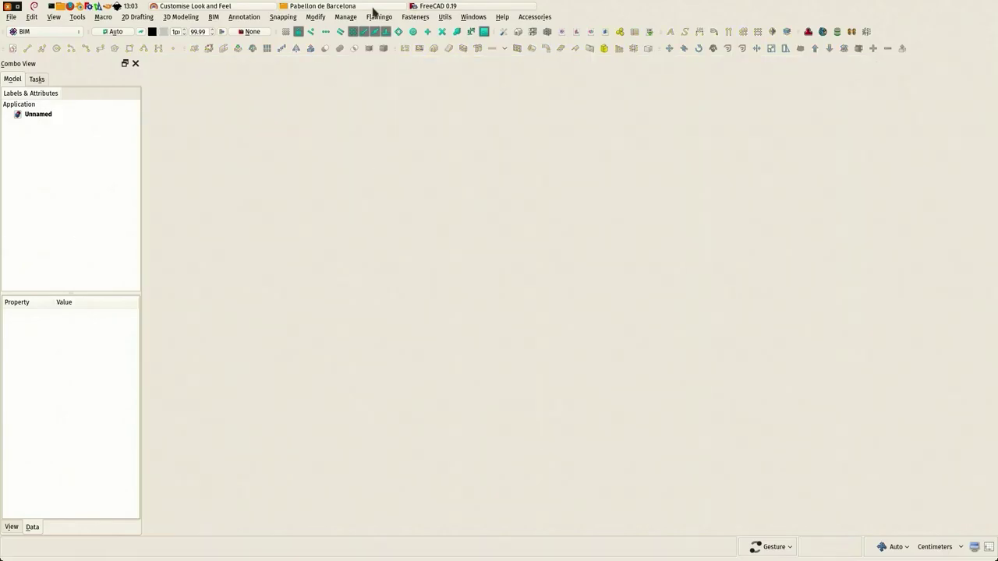
left_click(303, 8)
left_click_drag(596, 273, 799, 261)
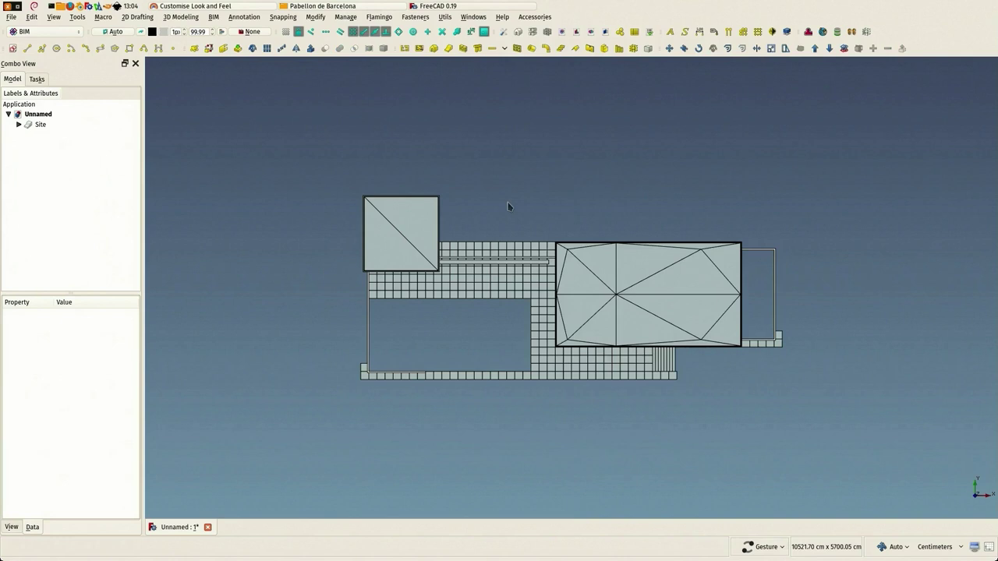
Orbit and zoom the imported pavilion into a tilted perspective view.
left_click_drag(508, 206, 534, 239)
scroll(346, 396, "up", 5)
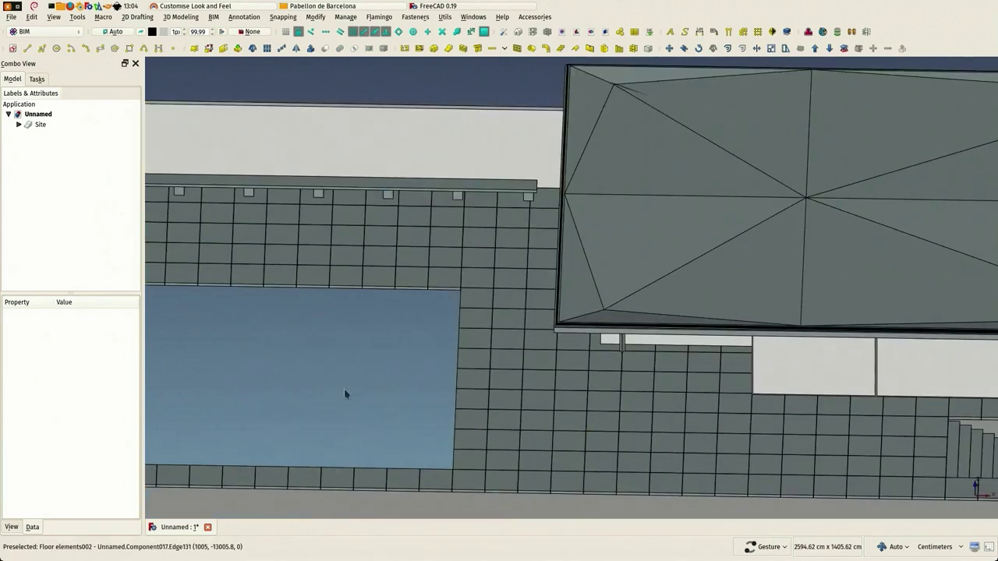
left_click_drag(345, 396, 550, 379)
scroll(550, 379, "down", 2)
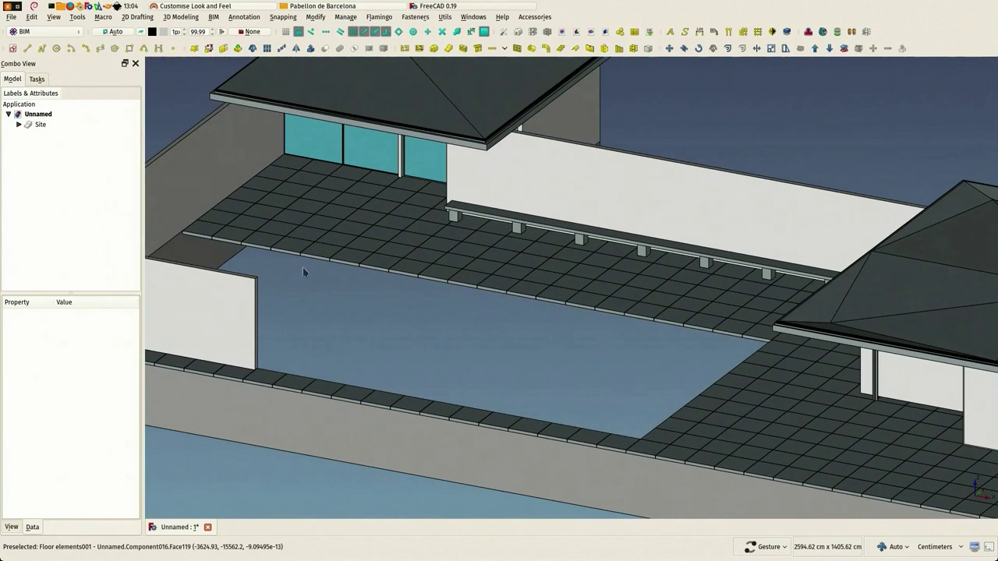
Expand Site and Pabellon in the tree, briefly opening and collapsing the Doors group.
left_click(18, 124)
left_click(29, 134)
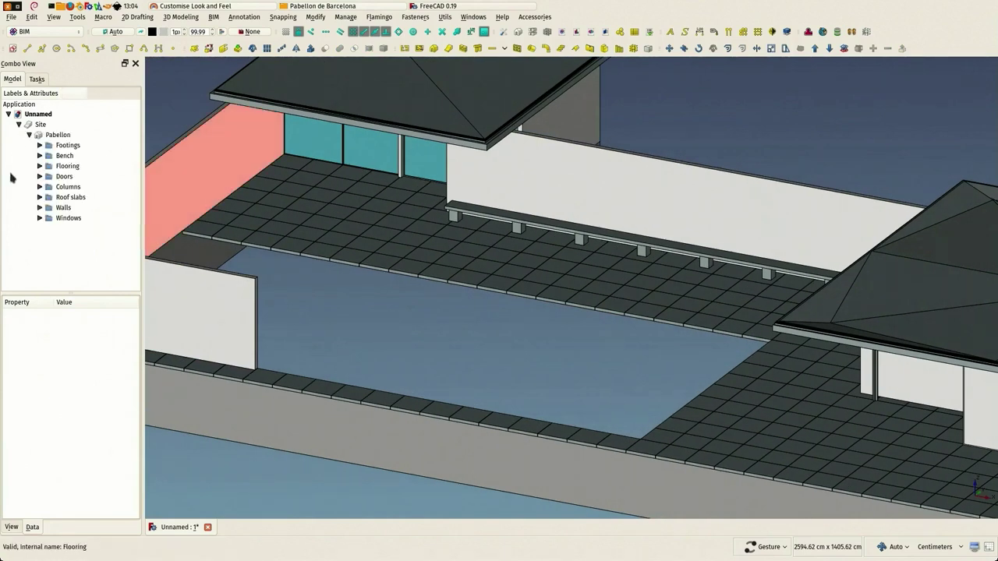
scroll(418, 323, "down", 3)
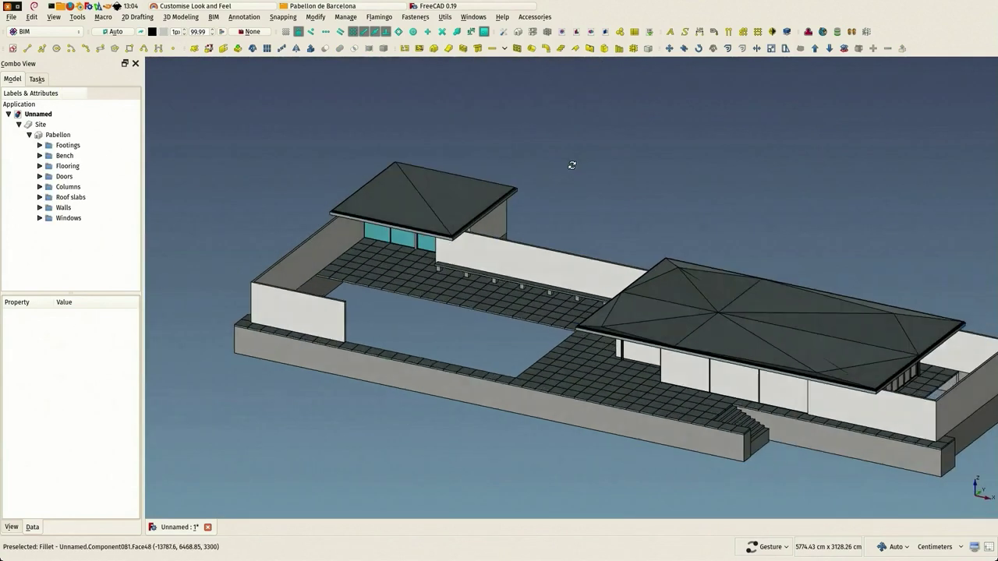
left_click(40, 177)
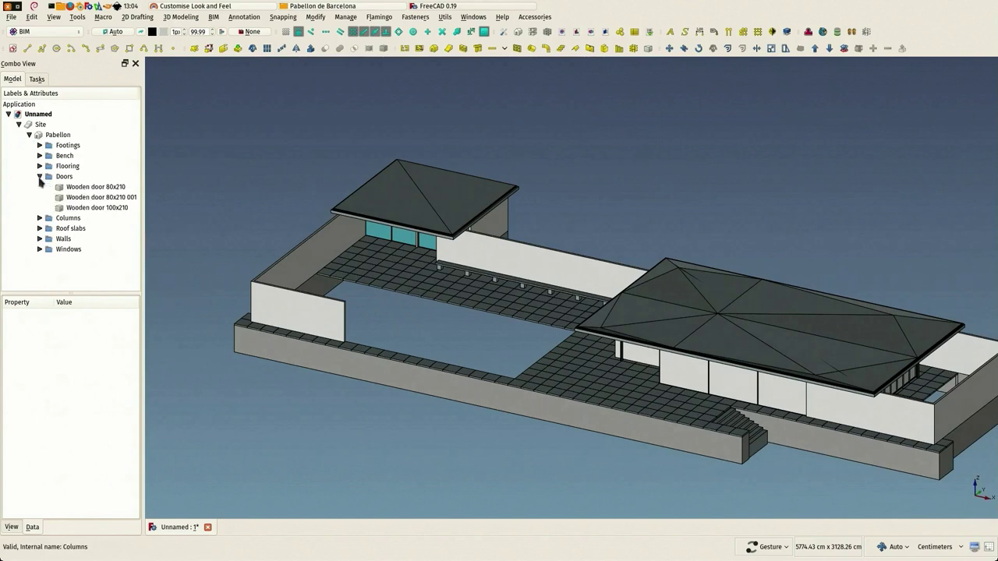
left_click(40, 177)
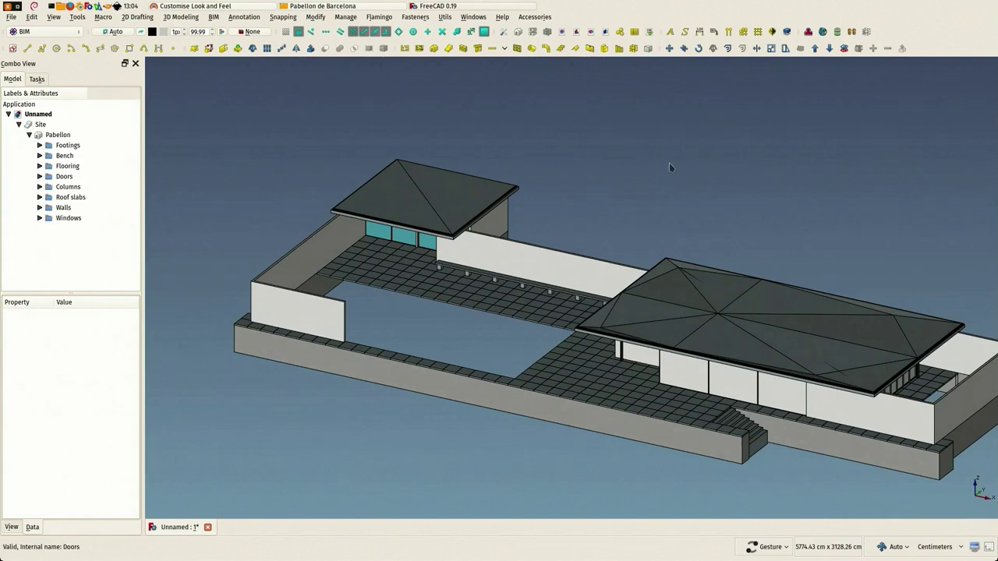